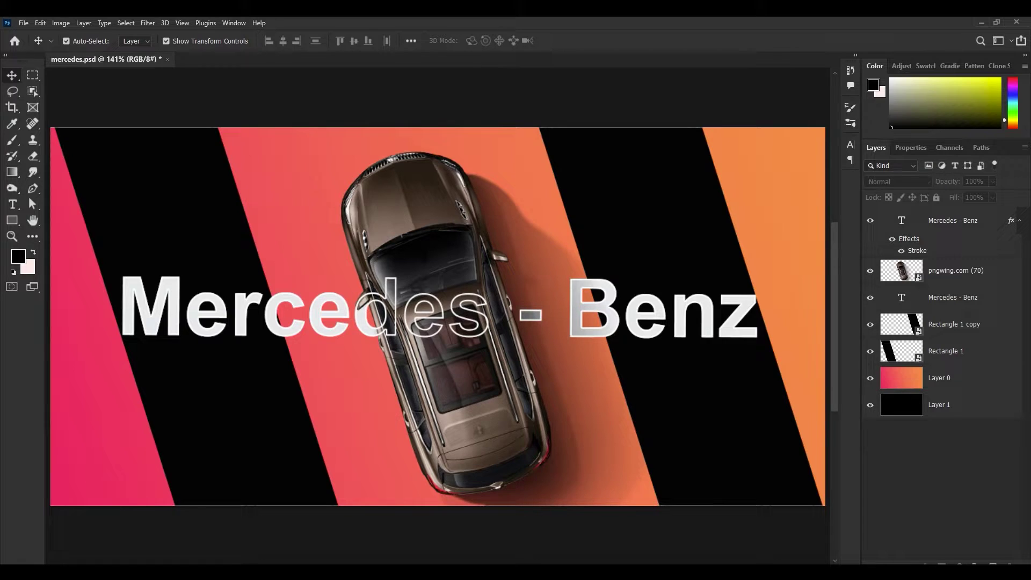
Select the top Mercedes - Benz text layer, show the Timeline panel, and return the playhead to frame 00.
{"action": "scroll", "coordinate": [556, 432], "scroll_direction": "down", "scroll_amount": 1}
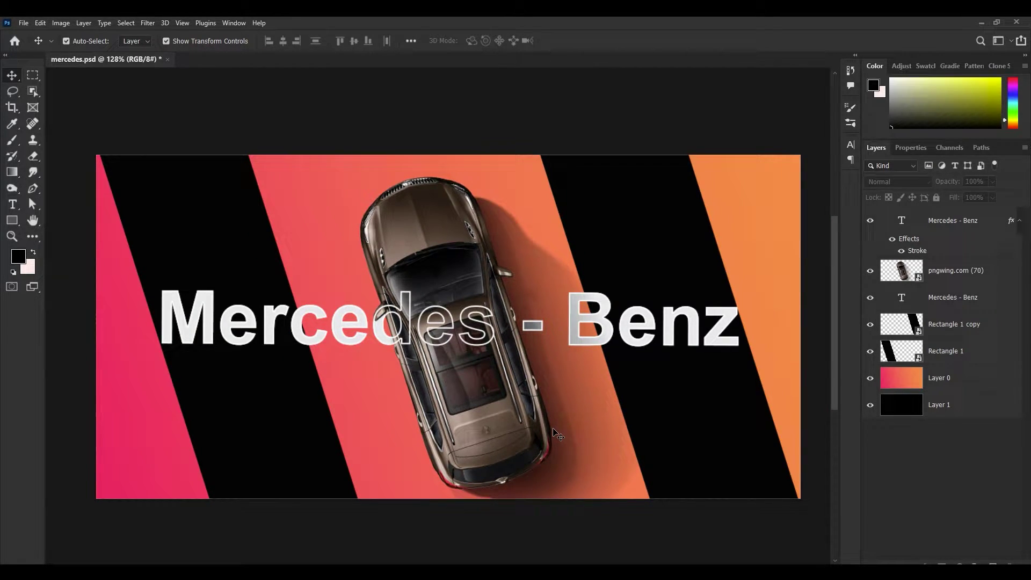
{"action": "left_click", "coordinate": [955, 221]}
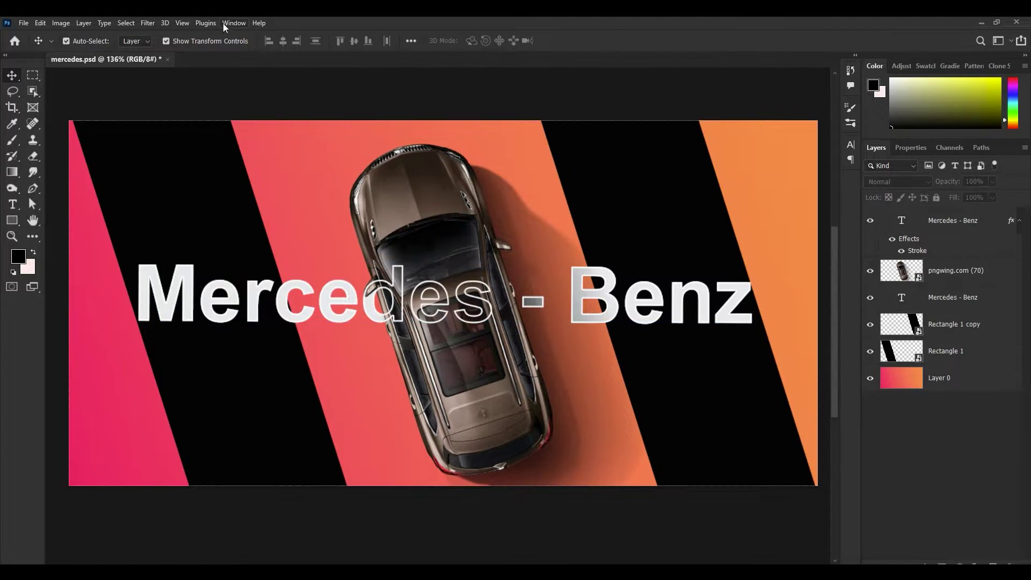
{"action": "left_click", "coordinate": [234, 22]}
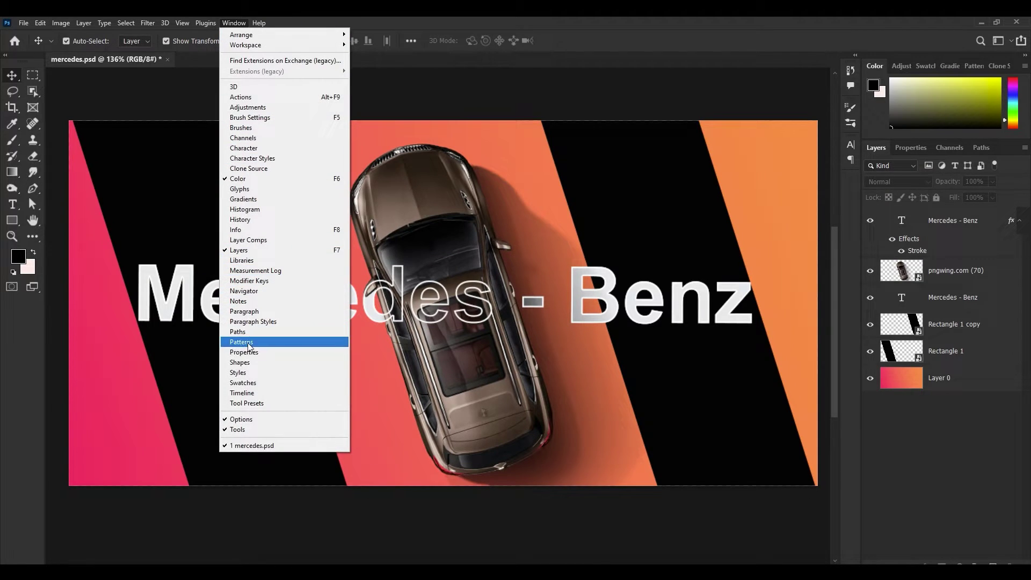
{"action": "left_click", "coordinate": [256, 395]}
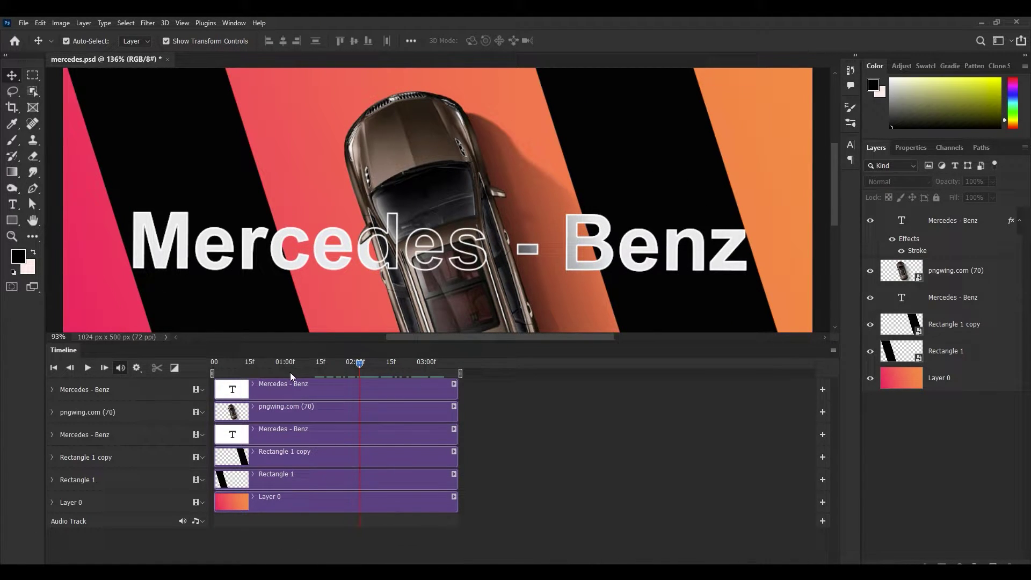
{"action": "left_click", "coordinate": [213, 363]}
Hide every layer above the gradient background and select Layer 0.
{"action": "left_click_drag", "start_coordinate": [870, 221], "coordinate": [871, 352]}
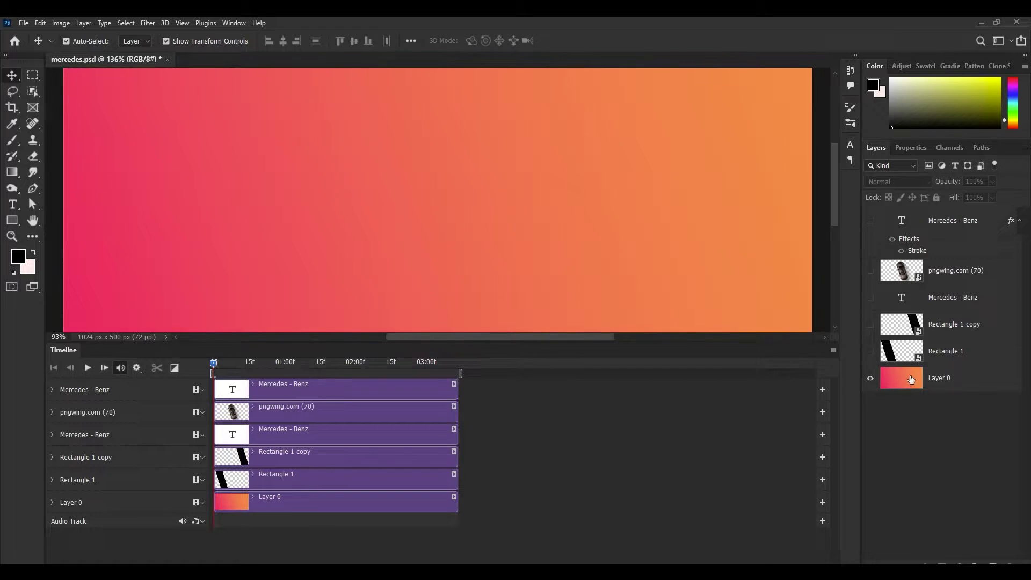
{"action": "left_click", "coordinate": [900, 393]}
{"action": "left_click", "coordinate": [979, 519]}
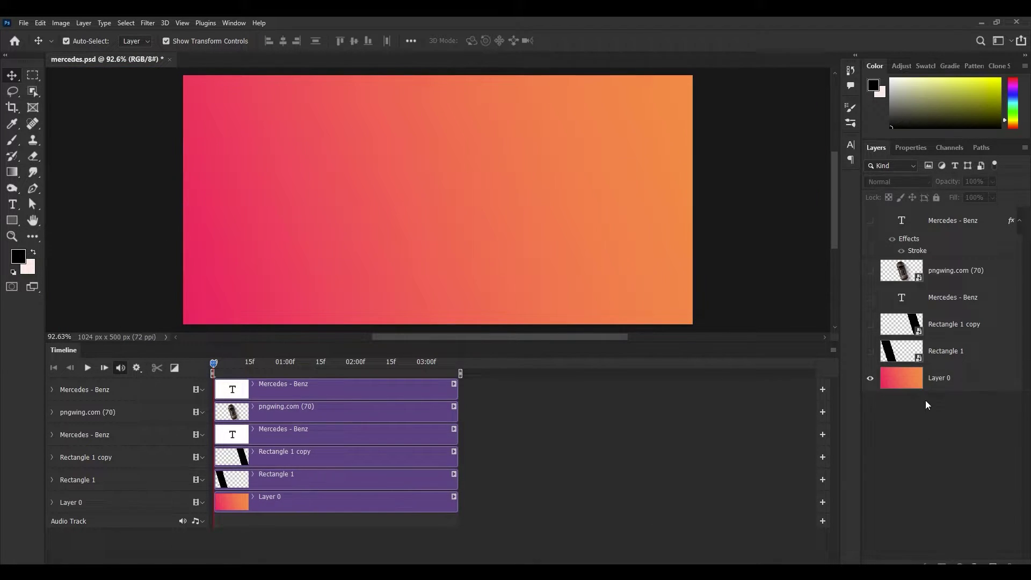
{"action": "left_click", "coordinate": [933, 377]}
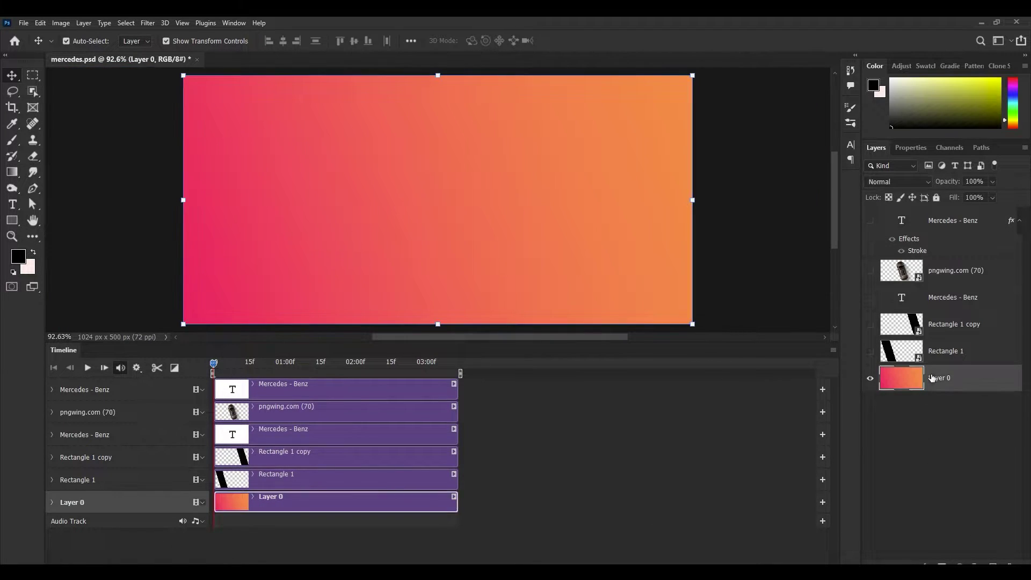
Apply a Fade With Black transition to the start of Layer 0's clip and preview it.
{"action": "left_click", "coordinate": [175, 368]}
{"action": "left_click_drag", "start_coordinate": [211, 295], "coordinate": [249, 510]}
{"action": "key", "text": "space"}
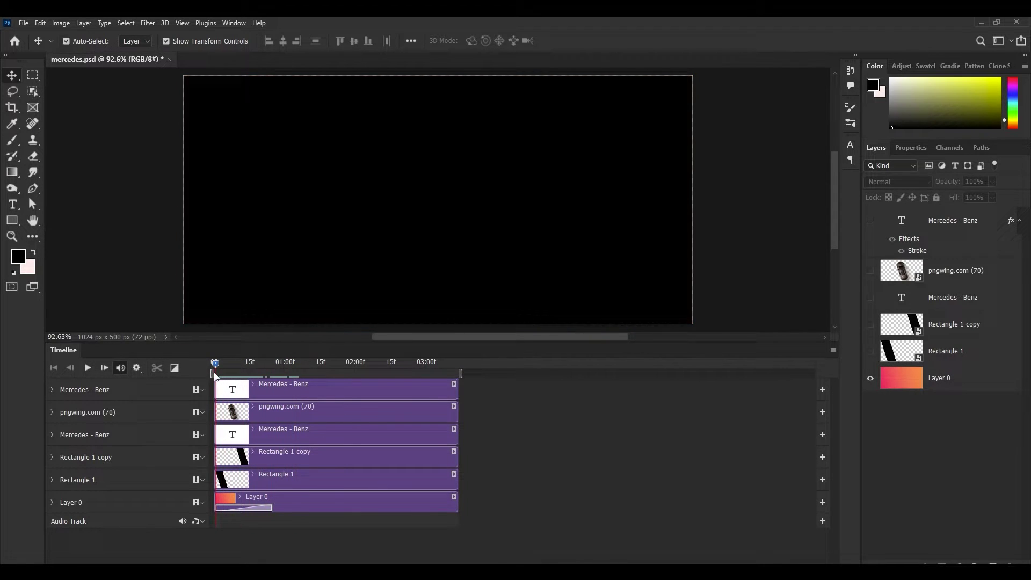
{"action": "key", "text": "space"}
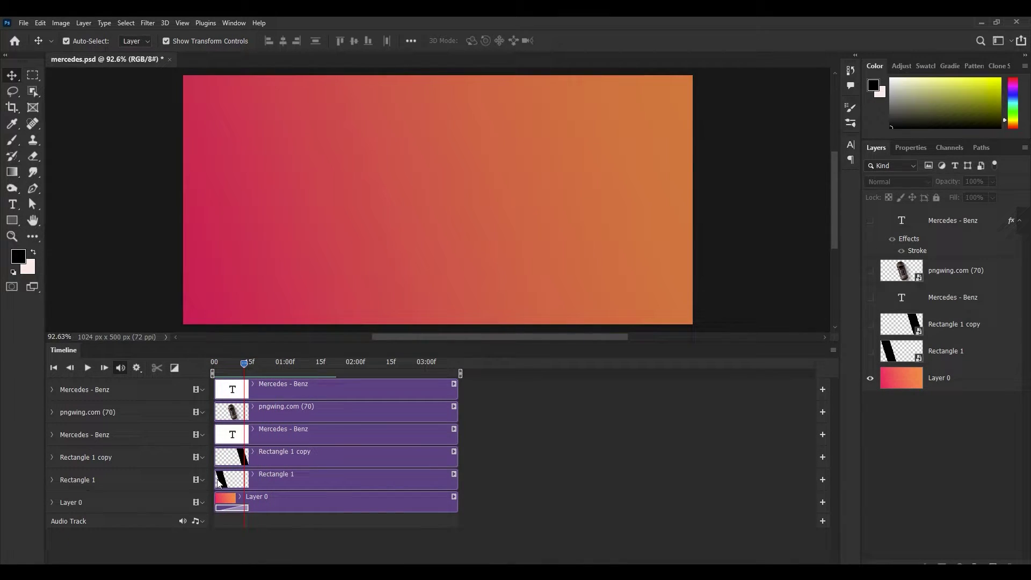
Expand, show and select the Rectangle 1 stripe layer.
{"action": "left_click", "coordinate": [52, 480]}
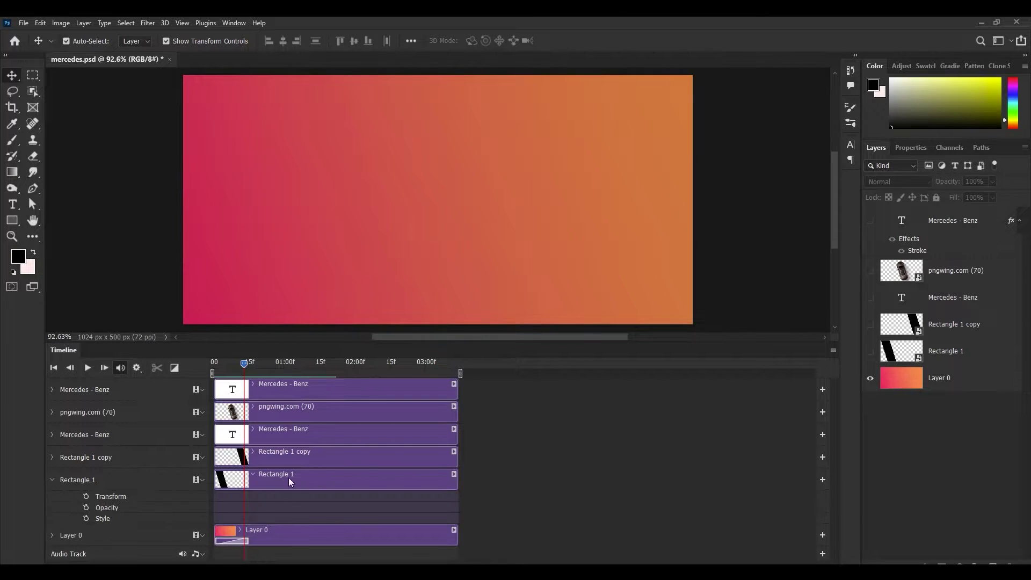
{"action": "left_click", "coordinate": [871, 352]}
{"action": "left_click", "coordinate": [870, 352]}
{"action": "left_click", "coordinate": [871, 352]}
{"action": "left_click", "coordinate": [903, 351]}
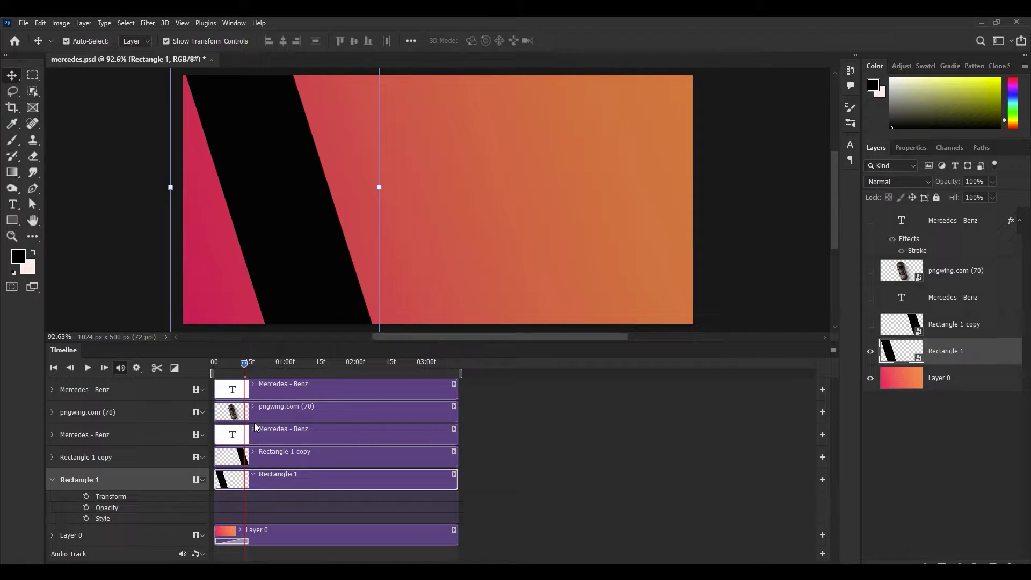
{"action": "scroll", "coordinate": [286, 290], "scroll_direction": "down", "scroll_amount": 1}
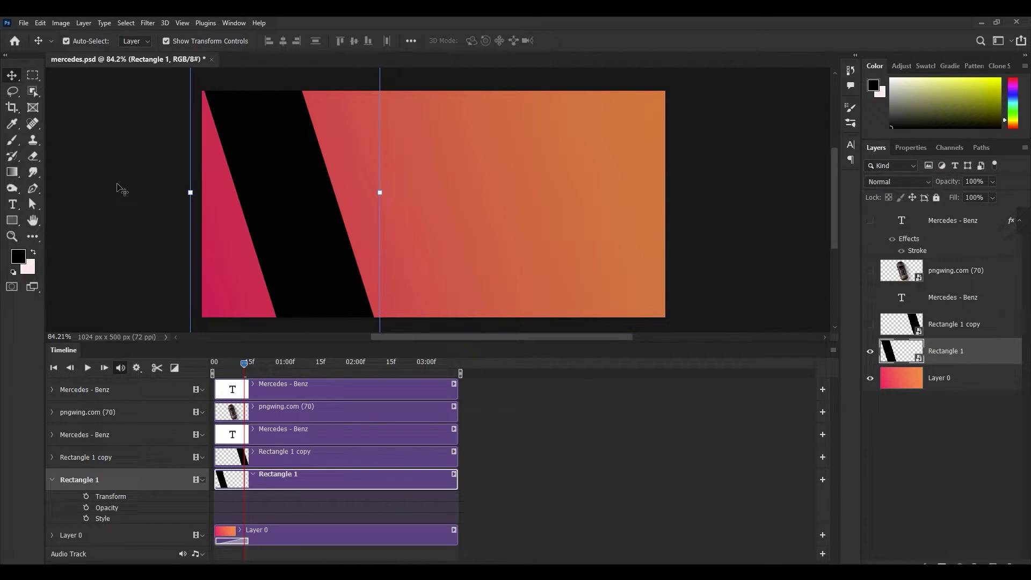
Keyframe Rectangle 1's Transform at 01:00f, then place the stripe off the left edge at 15f.
{"action": "left_click", "coordinate": [87, 497]}
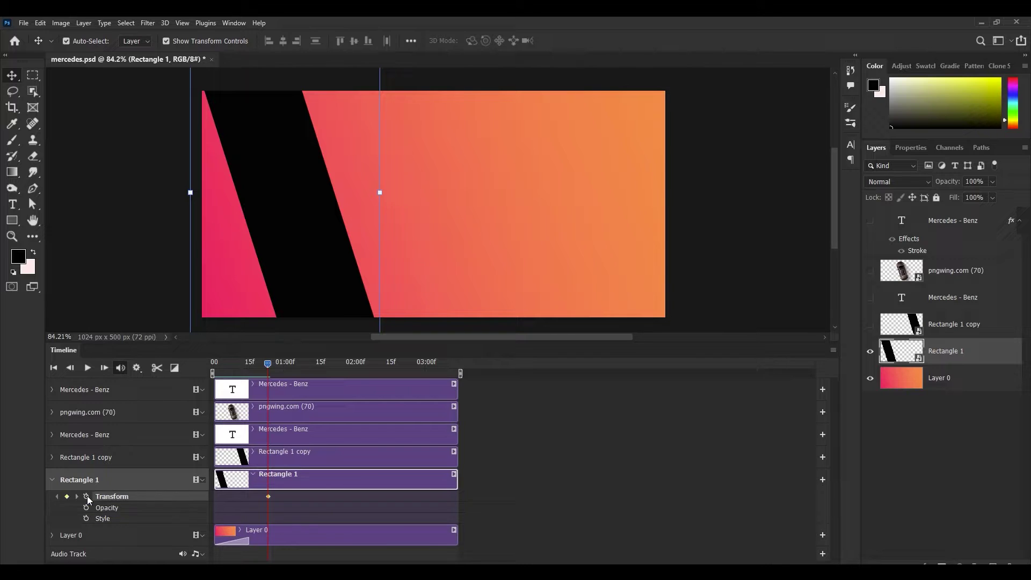
{"action": "left_click_drag", "start_coordinate": [268, 365], "coordinate": [249, 367]}
{"action": "left_click_drag", "start_coordinate": [306, 220], "coordinate": [132, 218]}
{"action": "mouse_move", "coordinate": [249, 368]}
{"action": "left_mouse_down"}
{"action": "mouse_move", "coordinate": [239, 368]}
{"action": "mouse_move", "coordinate": [269, 369]}
{"action": "mouse_move", "coordinate": [259, 373]}
{"action": "left_mouse_up"}
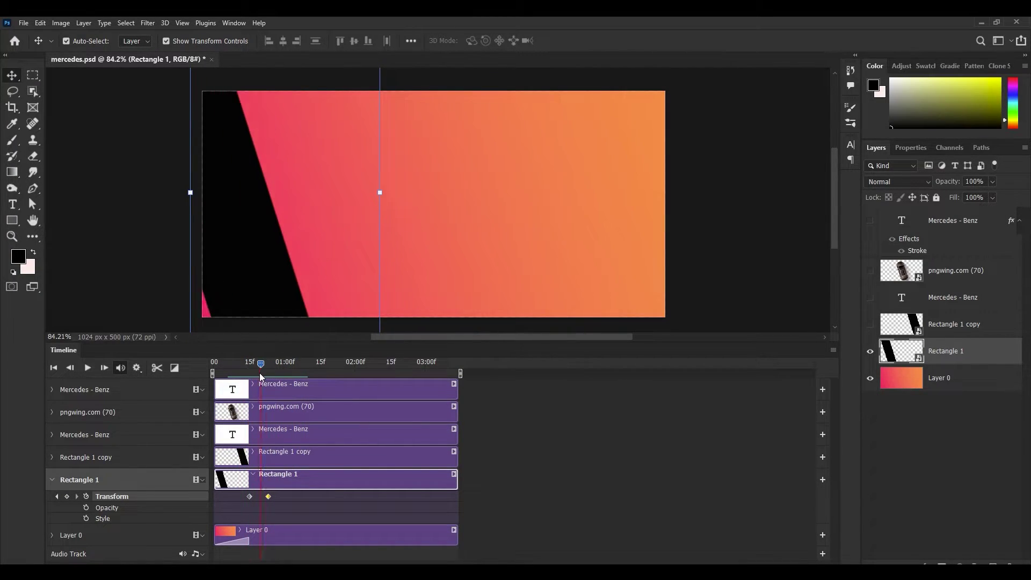
Keyframe Rectangle 1 copy's Transform at 01:00f, then nudge it off the right edge at 15f.
{"action": "left_click", "coordinate": [870, 326]}
{"action": "left_click", "coordinate": [899, 324]}
{"action": "left_click", "coordinate": [52, 457]}
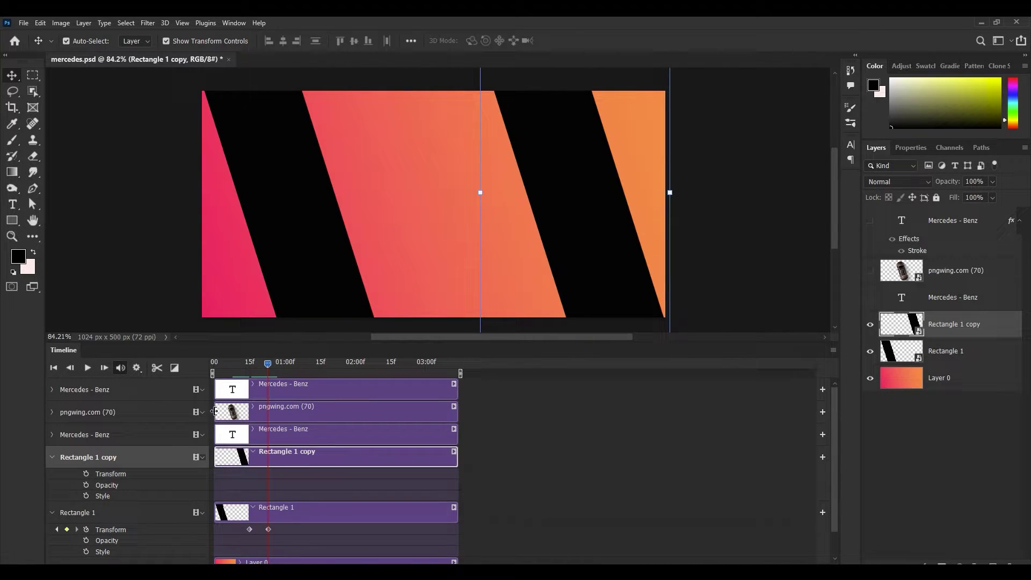
{"action": "left_click", "coordinate": [86, 473]}
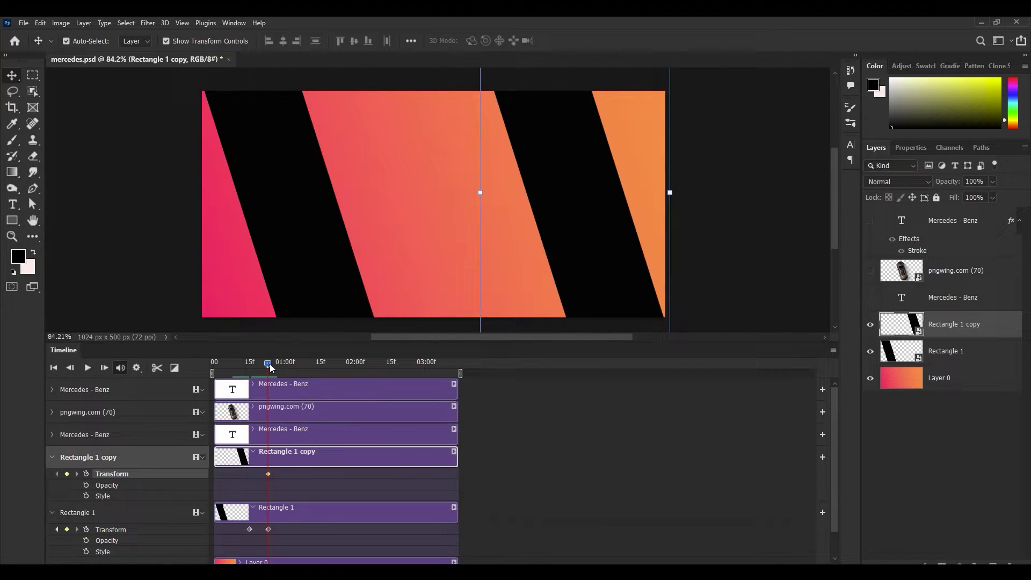
{"action": "left_click_drag", "start_coordinate": [270, 368], "coordinate": [249, 367]}
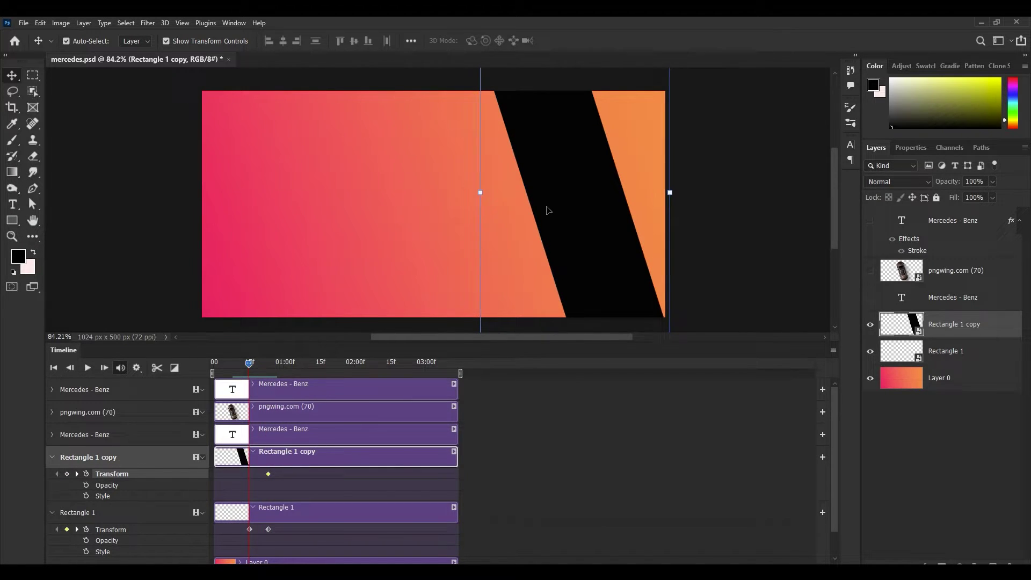
{"action": "key", "text": "shift+Right"}
{"action": "key", "text": "shift+Right"}
{"action": "key", "text": "shift+Right"}
{"action": "key", "text": "shift+Right"}
{"action": "key", "text": "shift+Right"}
{"action": "key", "text": "shift+Right"}
{"action": "key", "text": "shift+Right"}
{"action": "key", "text": "shift+Right"}
{"action": "key", "text": "shift+Right"}
{"action": "key", "text": "shift+Right"}
{"action": "key", "text": "shift+Right"}
{"action": "key", "text": "shift+Right"}
{"action": "key", "text": "shift+Right"}
{"action": "key", "text": "shift+Right"}
{"action": "key", "text": "shift+Right"}
{"action": "key", "text": "shift+Right"}
{"action": "key", "text": "shift+Right"}
{"action": "key", "text": "shift+Right"}
{"action": "key", "text": "shift+Right"}
{"action": "key", "text": "shift+Right"}
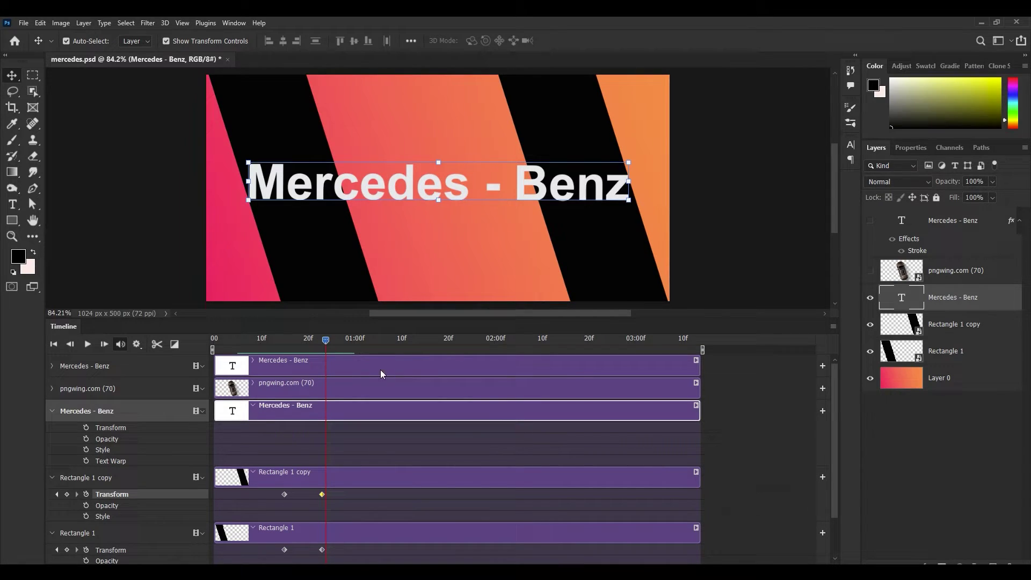
Keyframe the title's Opacity at 0% around 20f and 100% a few frames later.
{"action": "left_click_drag", "start_coordinate": [284, 411], "coordinate": [395, 415]}
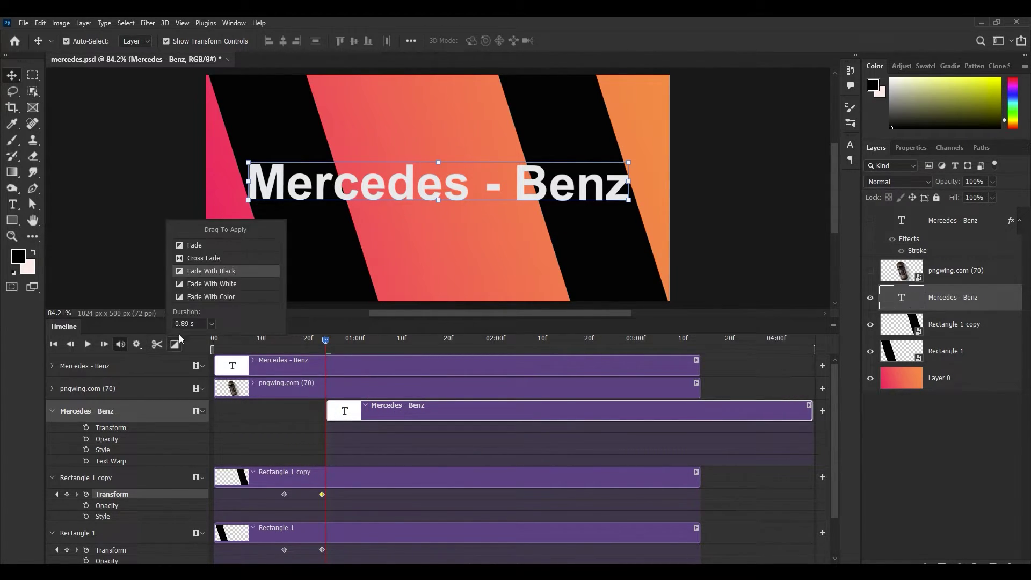
{"action": "left_click_drag", "start_coordinate": [400, 406], "coordinate": [288, 407]}
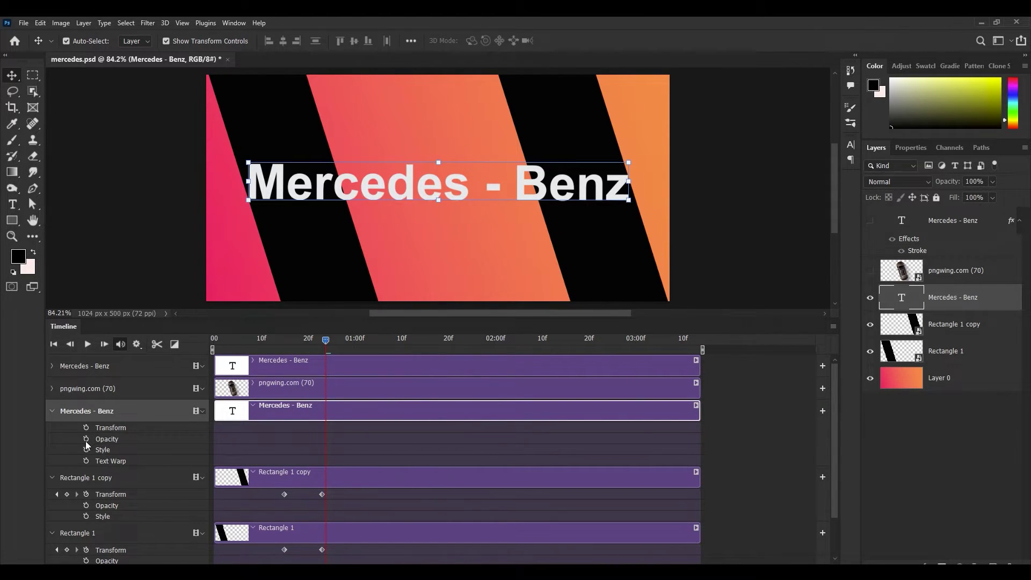
{"action": "left_click", "coordinate": [86, 439]}
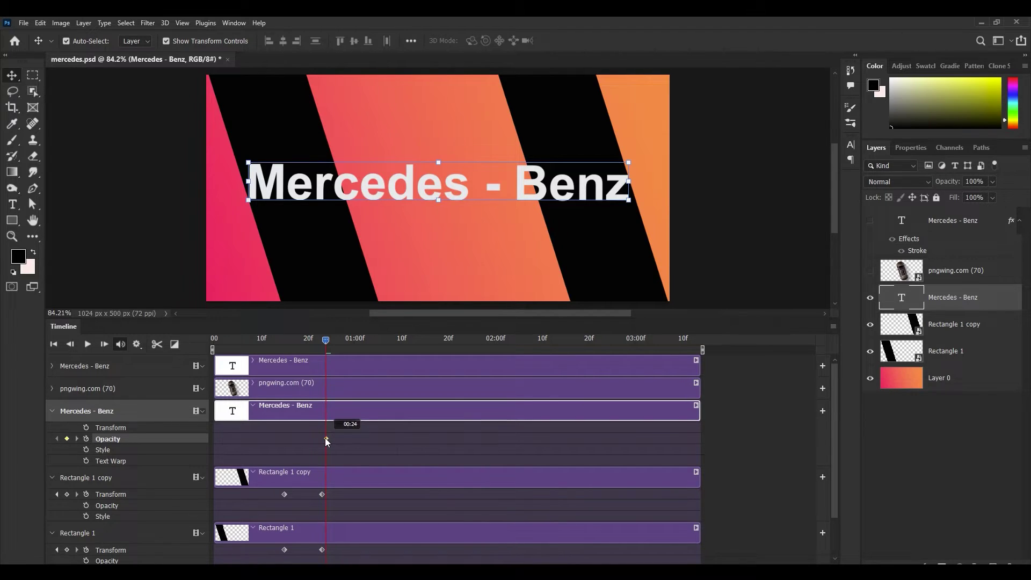
{"action": "left_click_drag", "start_coordinate": [959, 182], "coordinate": [355, 405]}
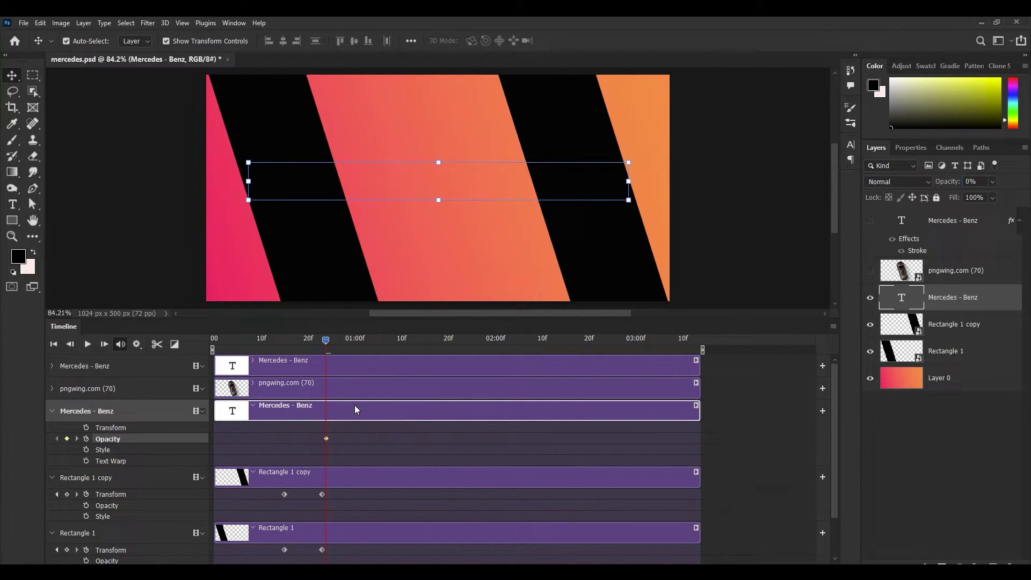
{"action": "left_click_drag", "start_coordinate": [326, 341], "coordinate": [335, 340]}
{"action": "left_click_drag", "start_coordinate": [949, 182], "coordinate": [1021, 183]}
{"action": "left_click_drag", "start_coordinate": [337, 341], "coordinate": [317, 341]}
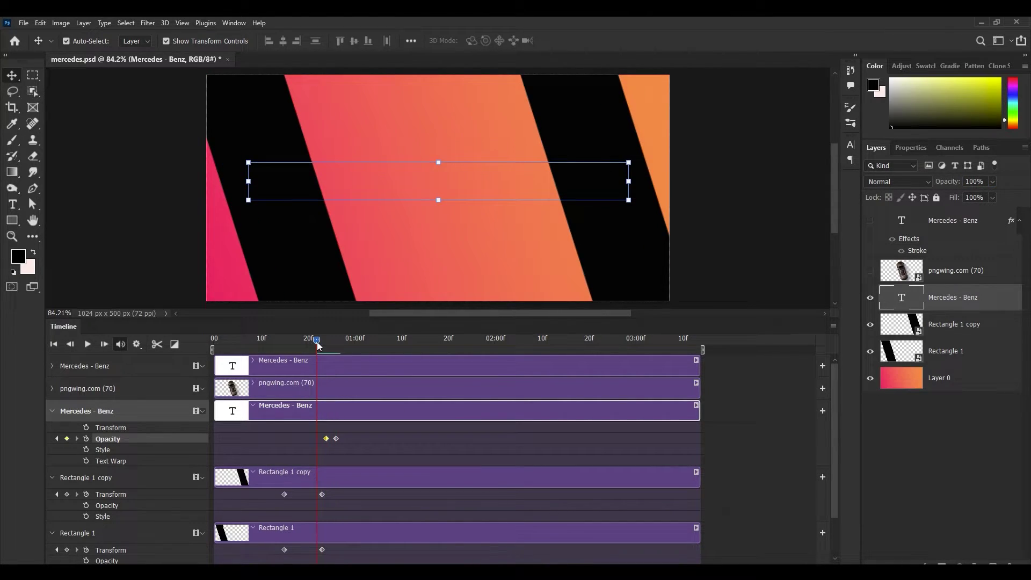
{"action": "left_click_drag", "start_coordinate": [326, 439], "coordinate": [317, 438]}
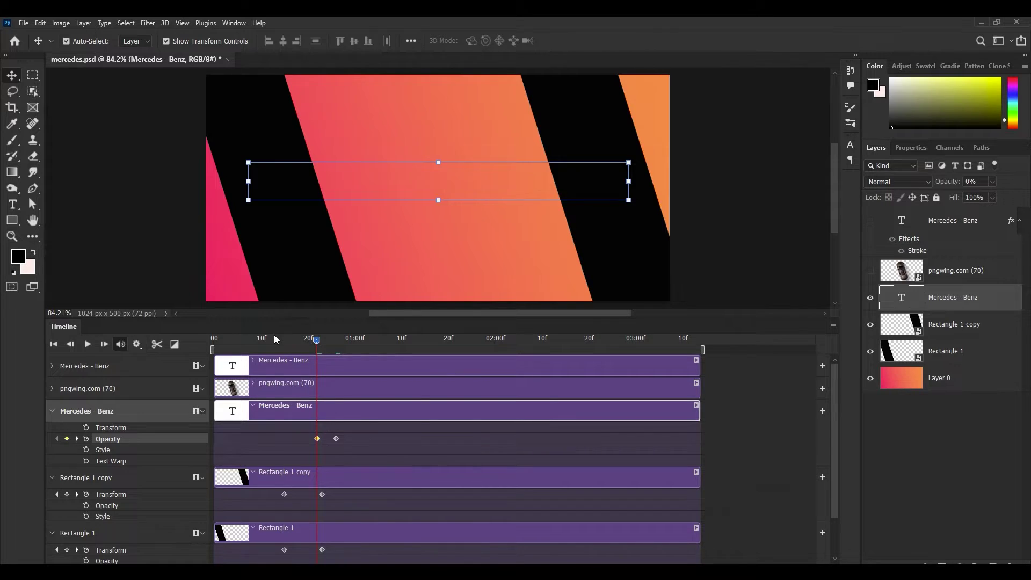
Preview the title fade-in, then select the car image layer.
{"action": "key", "text": "space"}
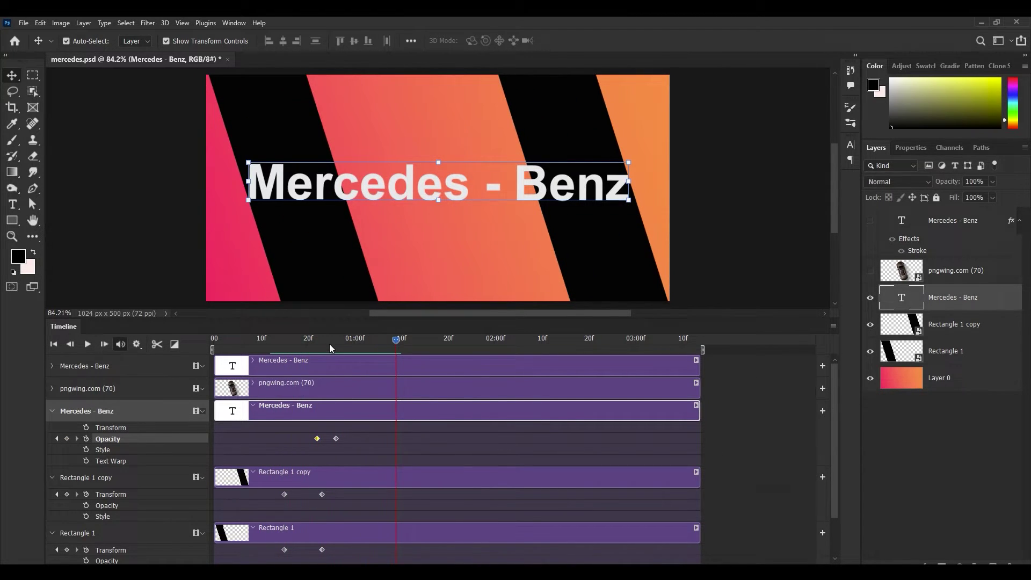
{"action": "left_click", "coordinate": [326, 340]}
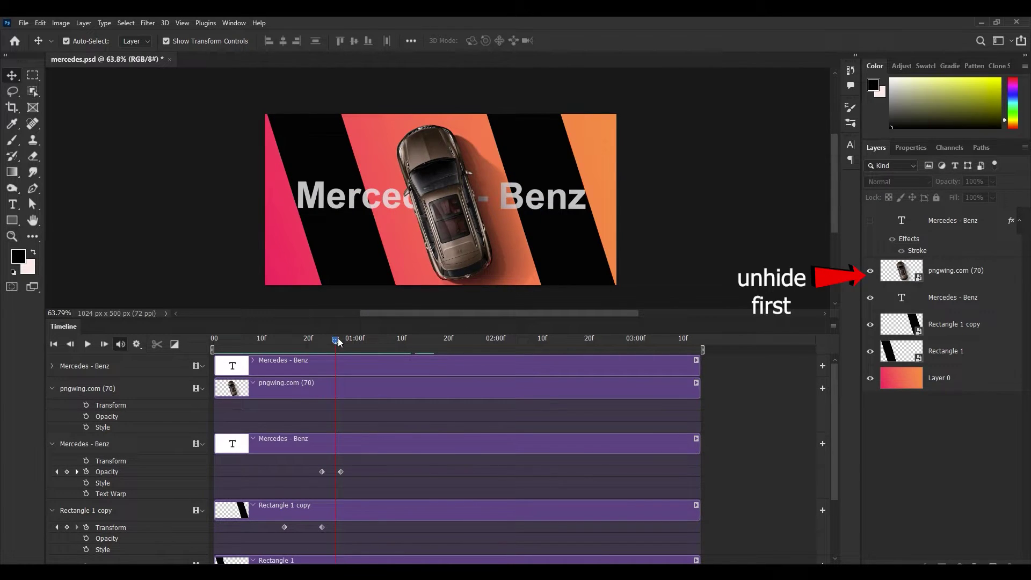
{"action": "left_click", "coordinate": [338, 339]}
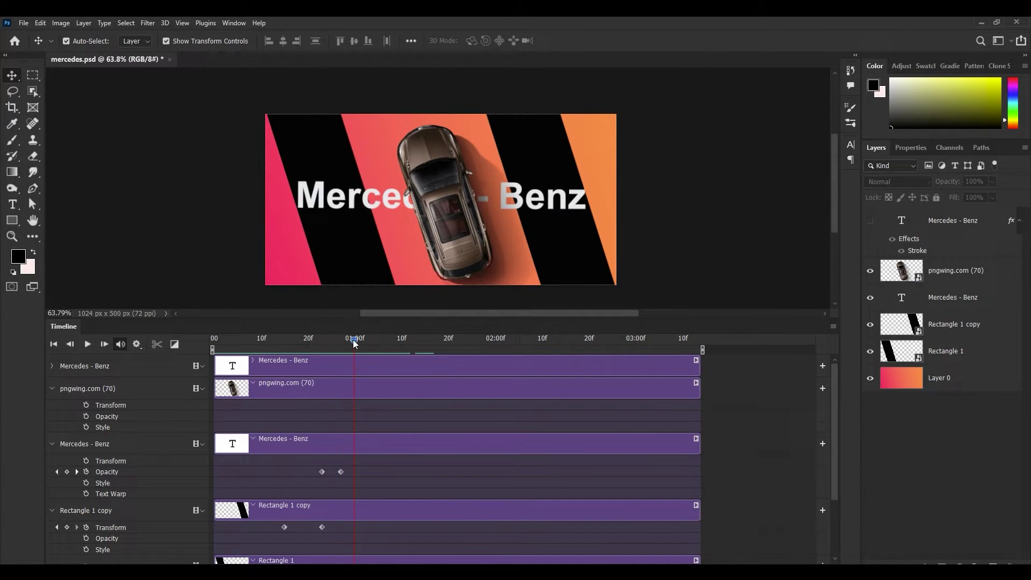
{"action": "left_click", "coordinate": [461, 218]}
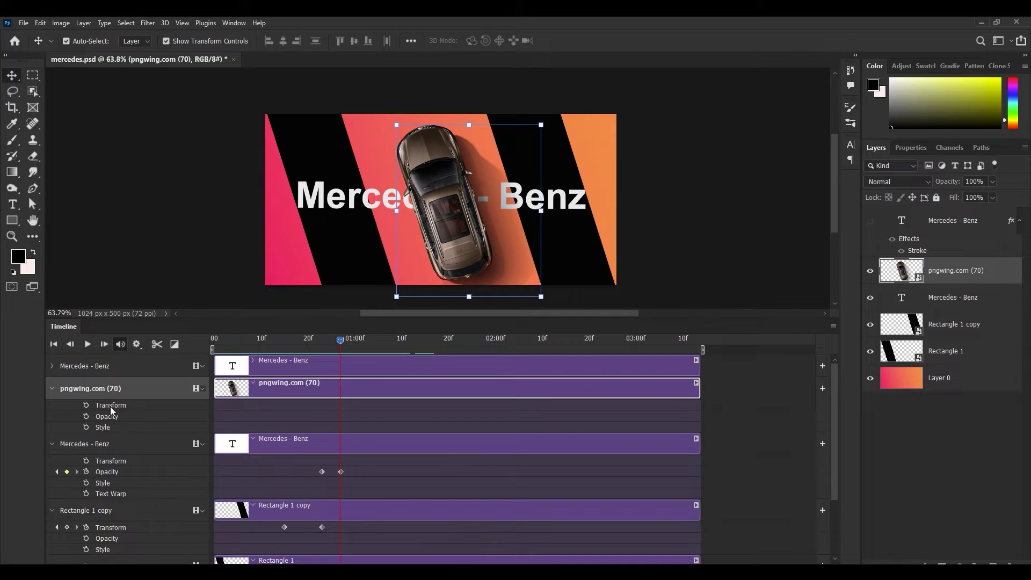
Keyframe the car's Transform, then drag the car below the banner at a later frame.
{"action": "left_click", "coordinate": [87, 406]}
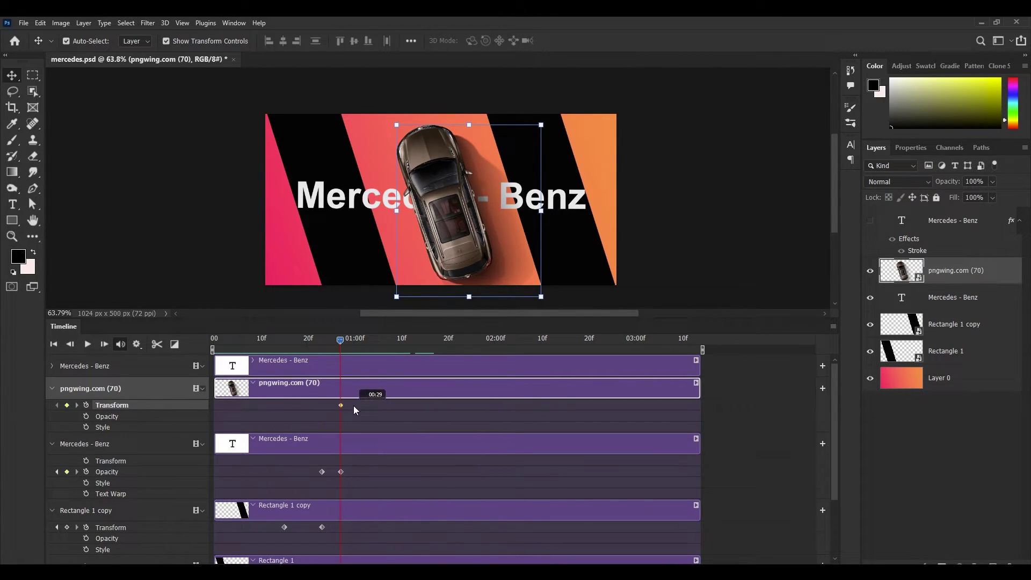
{"action": "left_click_drag", "start_coordinate": [377, 407], "coordinate": [392, 404]}
{"action": "left_click_drag", "start_coordinate": [390, 340], "coordinate": [354, 344]}
{"action": "left_click_drag", "start_coordinate": [438, 160], "coordinate": [489, 272]}
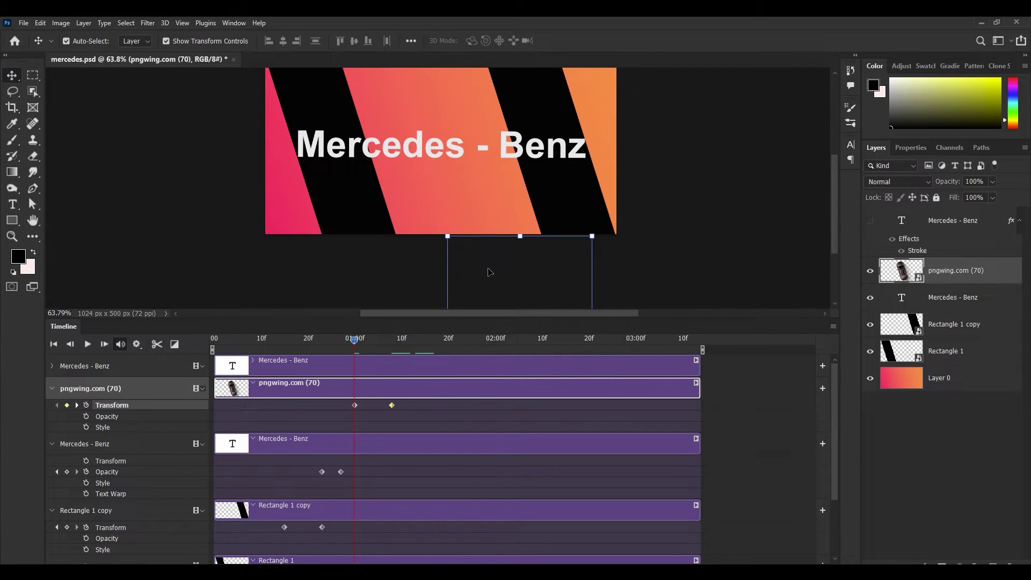
{"action": "left_click_drag", "start_coordinate": [355, 343], "coordinate": [471, 341]}
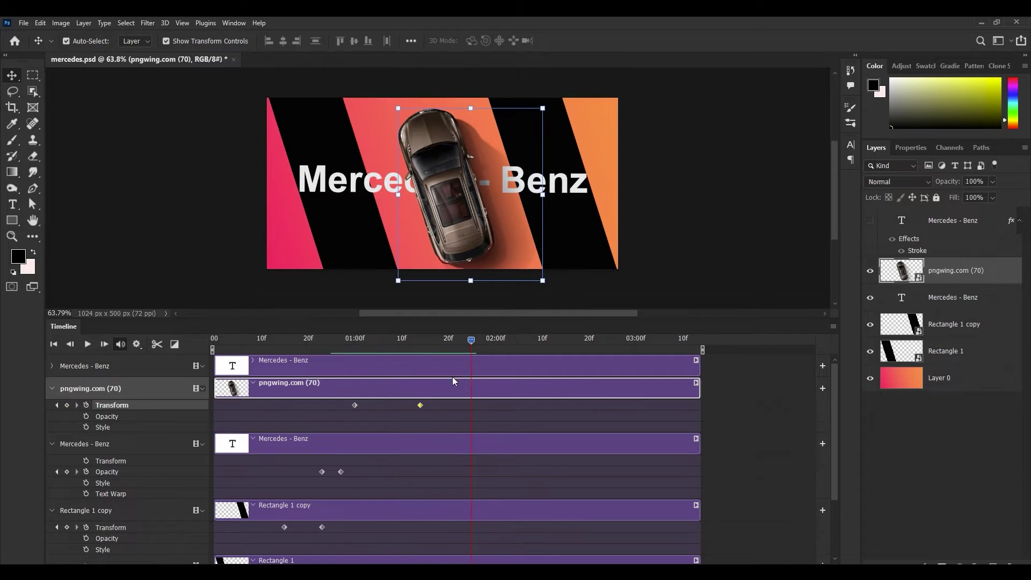
Keyframe the outlined text's Opacity at 0%, then at 100% a few frames later.
{"action": "left_click", "coordinate": [52, 365]}
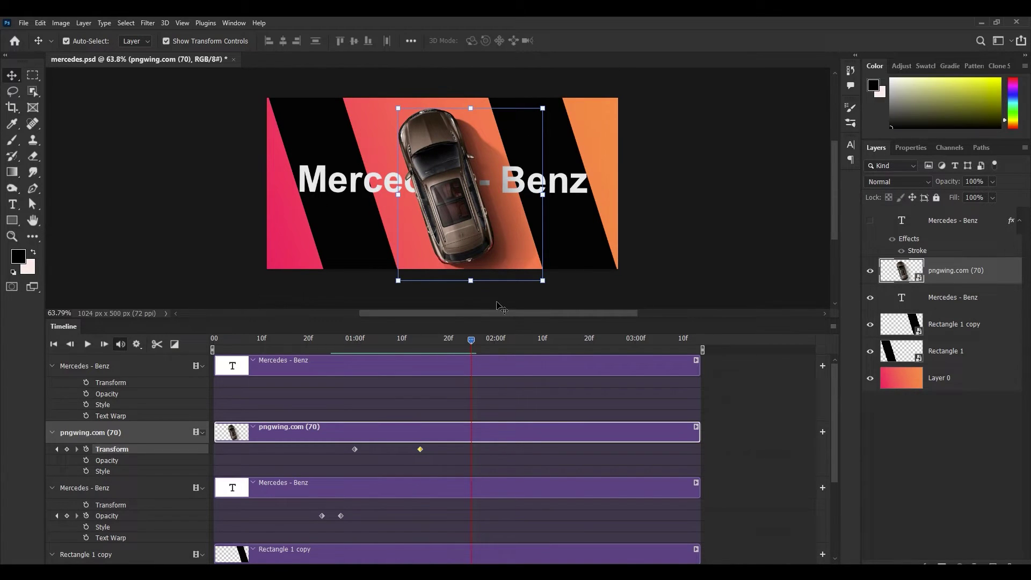
{"action": "left_click", "coordinate": [336, 371]}
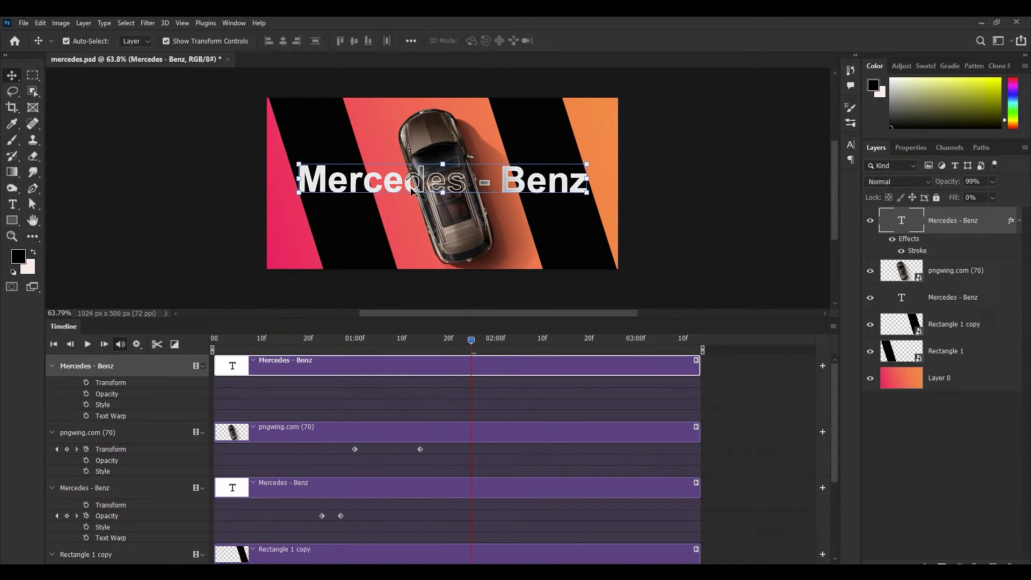
{"action": "left_click_drag", "start_coordinate": [471, 340], "coordinate": [425, 347]}
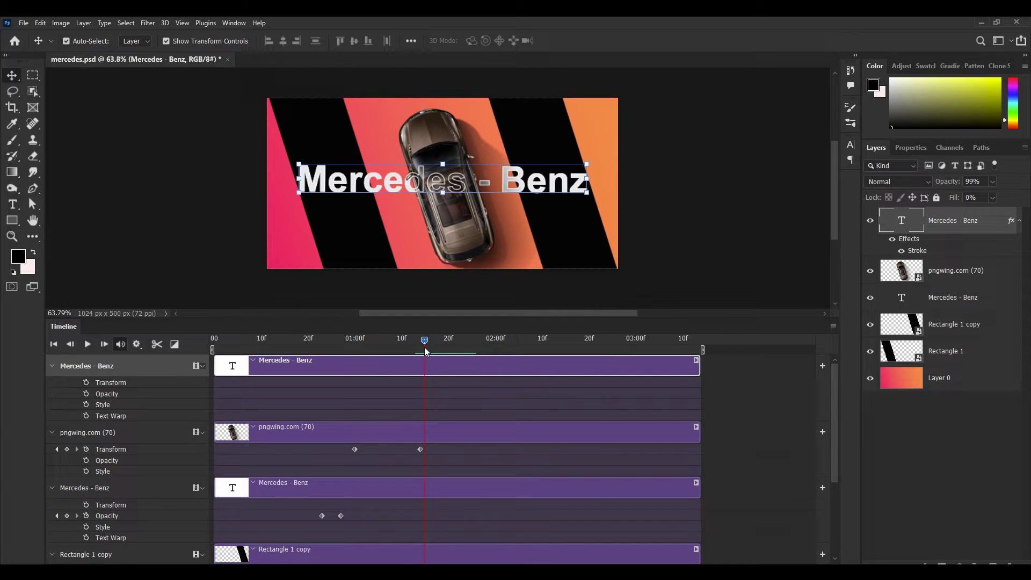
{"action": "left_click", "coordinate": [86, 393]}
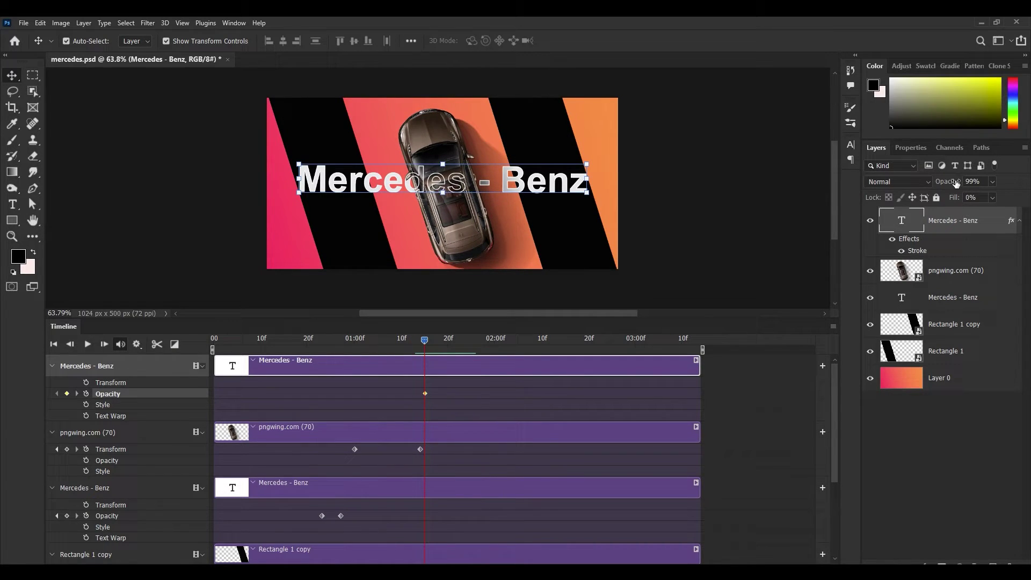
{"action": "left_click_drag", "start_coordinate": [956, 184], "coordinate": [940, 184]}
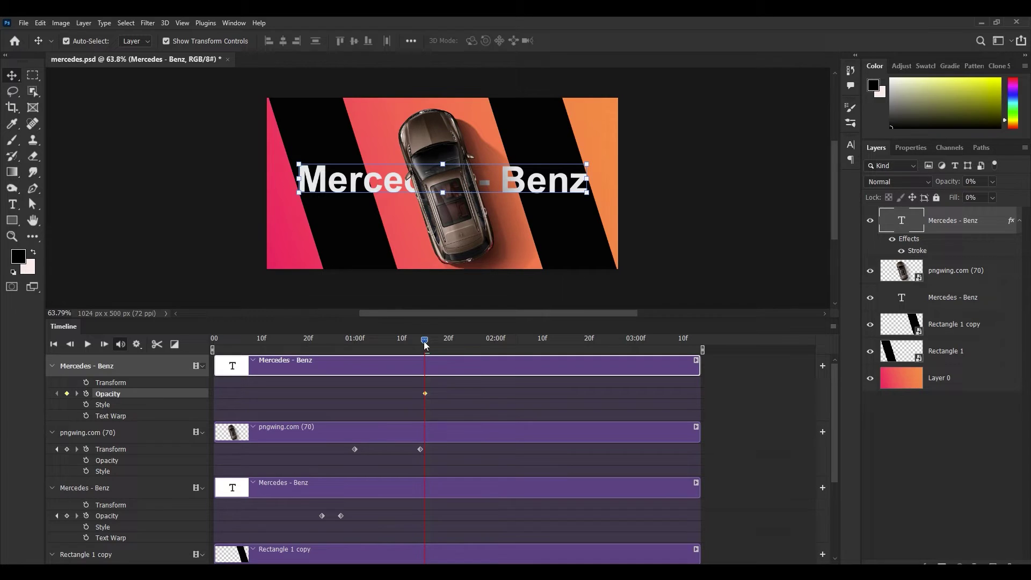
{"action": "left_click_drag", "start_coordinate": [424, 342], "coordinate": [434, 341]}
{"action": "left_click_drag", "start_coordinate": [947, 185], "coordinate": [955, 182]}
{"action": "type", "text": "100"}
{"action": "key", "text": "Return"}
Retime the outlined text's opacity keyframes and preview the fade from 01:00.
{"action": "left_click_drag", "start_coordinate": [426, 395], "coordinate": [418, 394]}
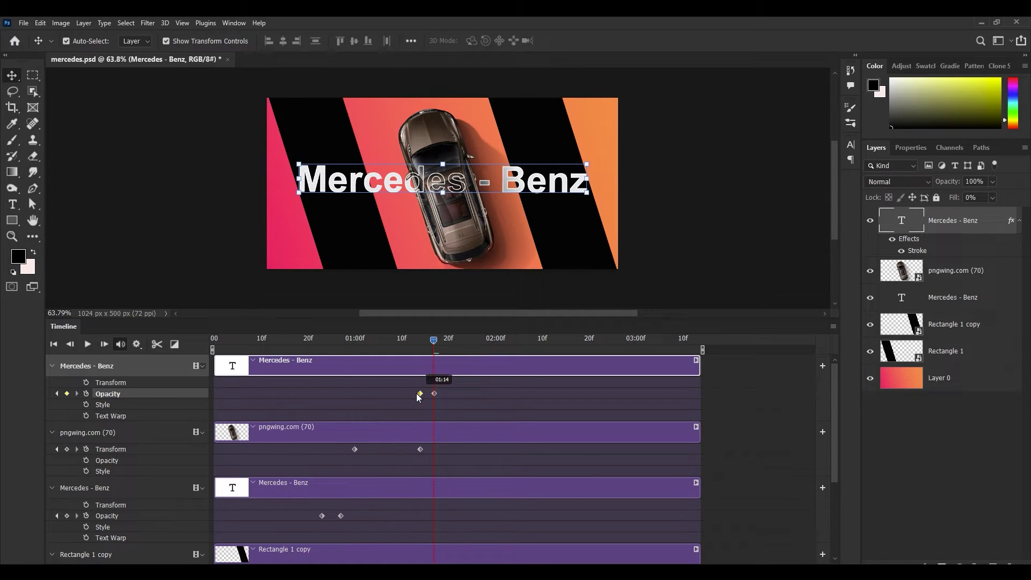
{"action": "left_click", "coordinate": [350, 342]}
{"action": "key", "text": "space"}
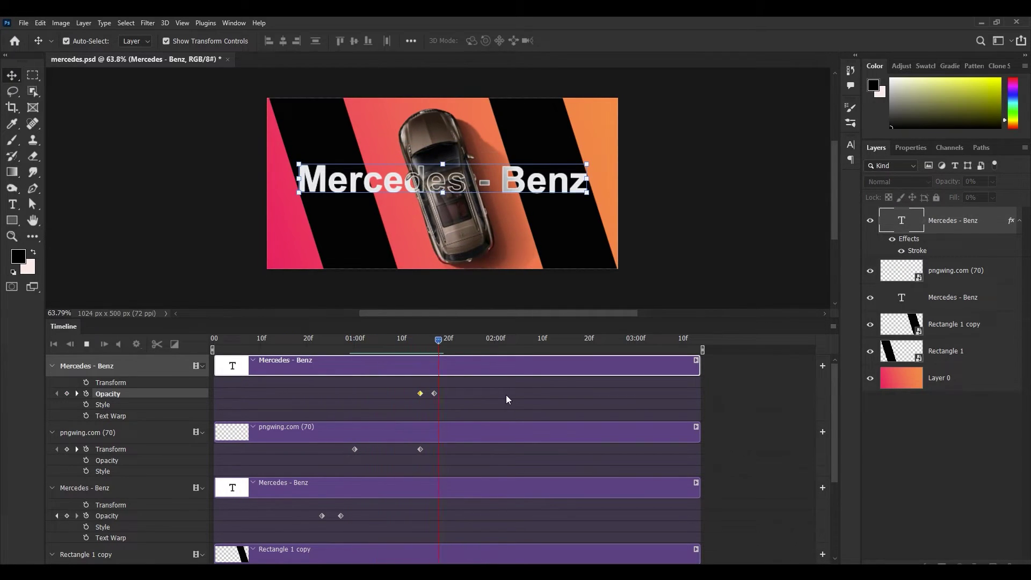
{"action": "left_click_drag", "start_coordinate": [435, 394], "coordinate": [467, 394]}
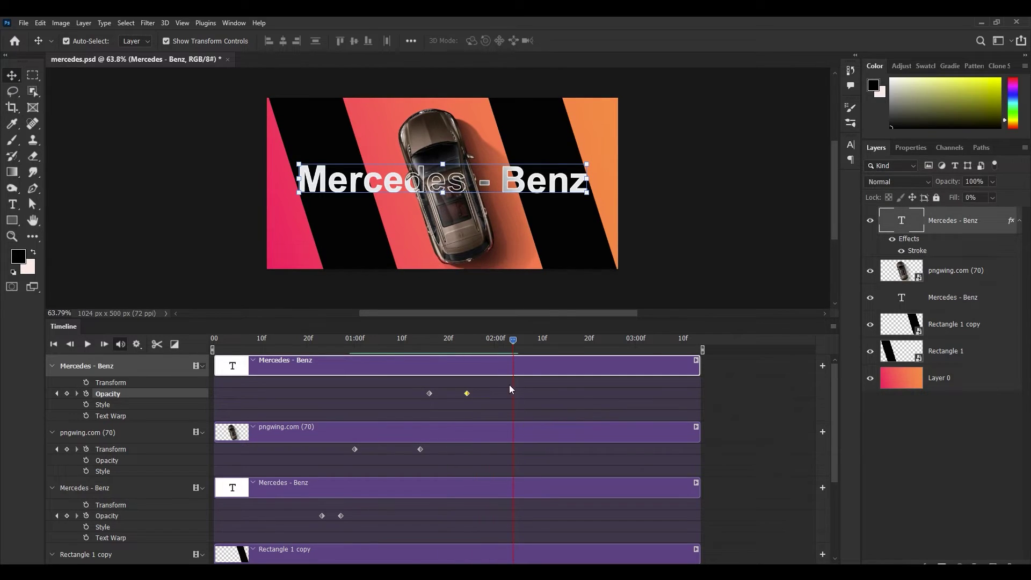
{"action": "left_click_drag", "start_coordinate": [513, 340], "coordinate": [506, 342]}
Copy the car's first Transform keyframe to 02:00, then drag the car off the top later.
{"action": "right_click", "coordinate": [420, 450]}
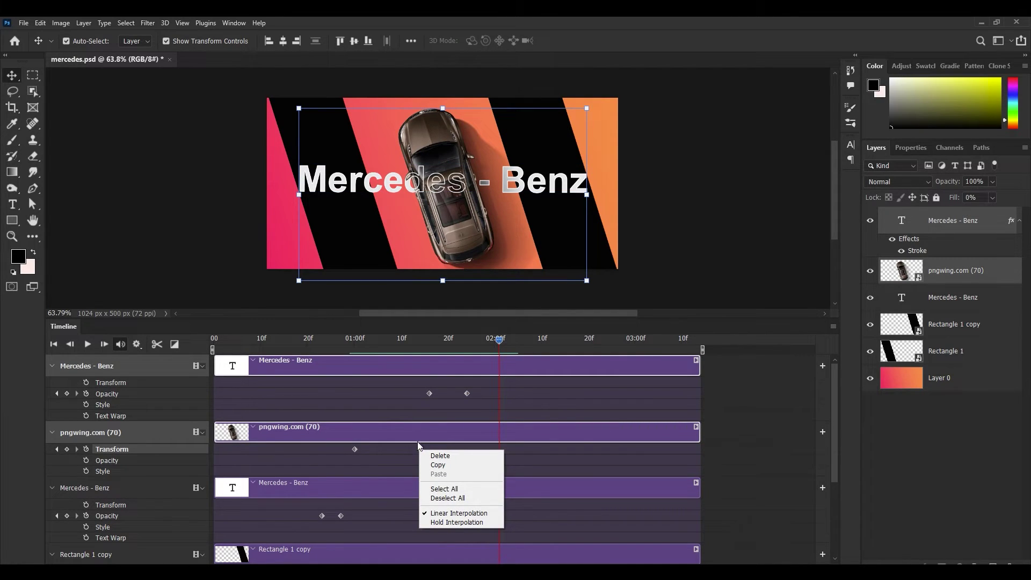
{"action": "left_click", "coordinate": [438, 465]}
{"action": "left_click", "coordinate": [443, 342]}
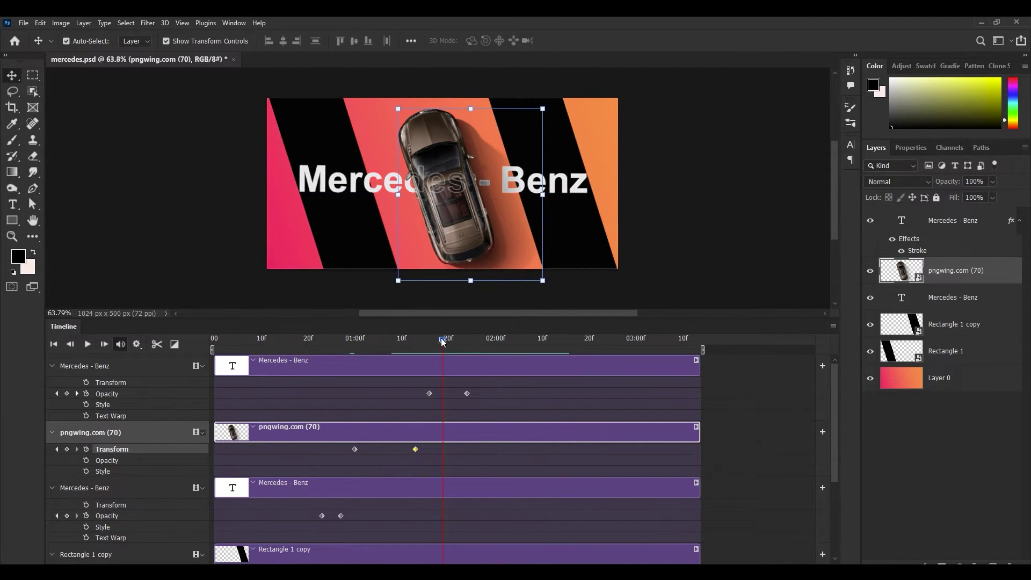
{"action": "left_click_drag", "start_coordinate": [443, 342], "coordinate": [480, 341]}
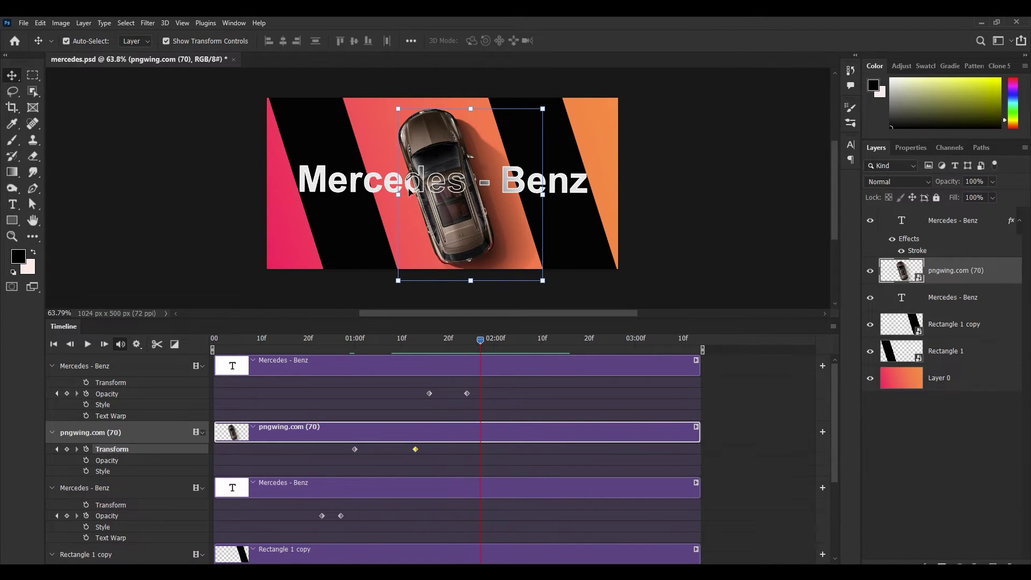
{"action": "right_click", "coordinate": [415, 449]}
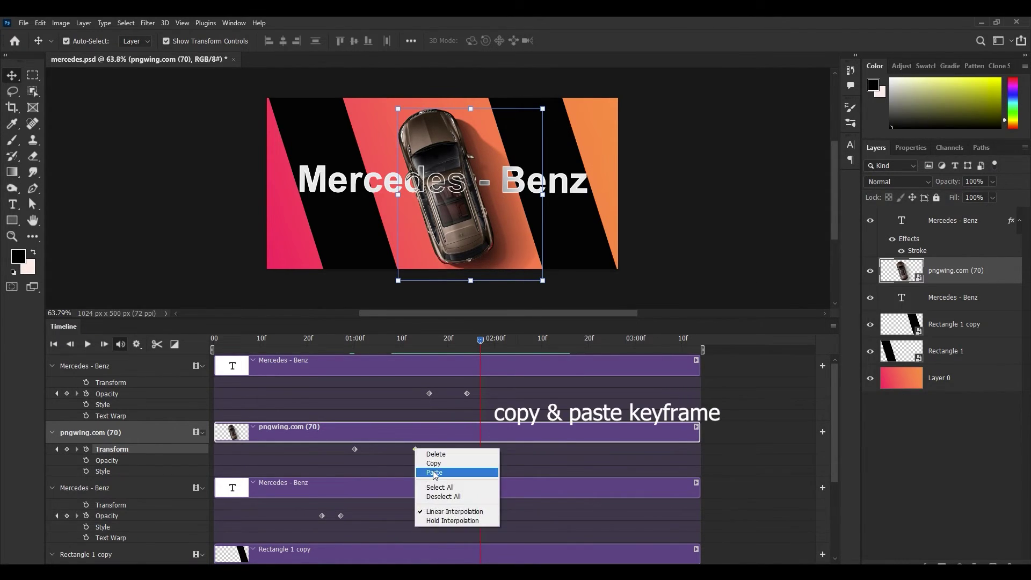
{"action": "left_click", "coordinate": [438, 473]}
{"action": "left_click_drag", "start_coordinate": [480, 341], "coordinate": [533, 440]}
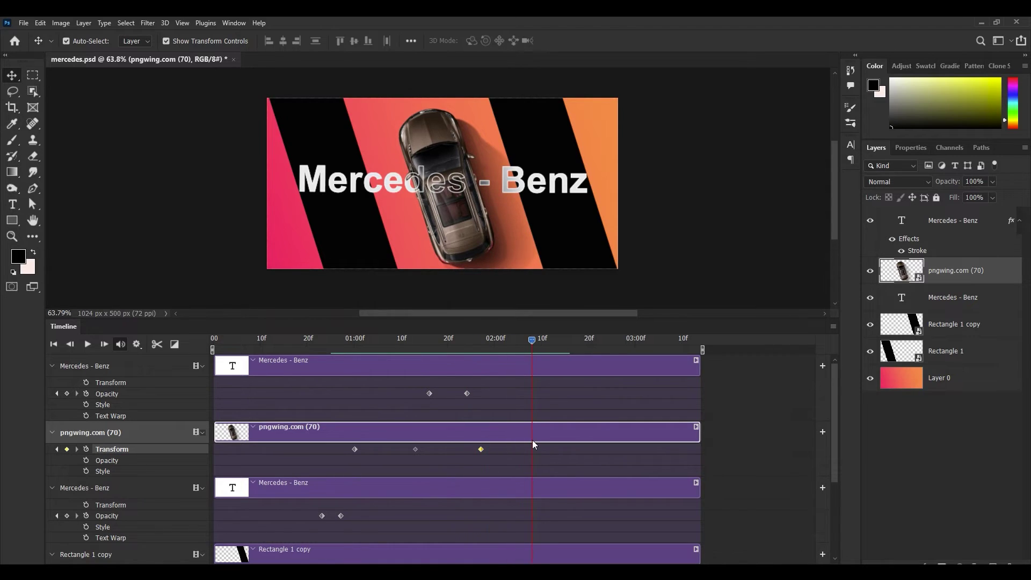
{"action": "left_click_drag", "start_coordinate": [501, 202], "coordinate": [411, 76]}
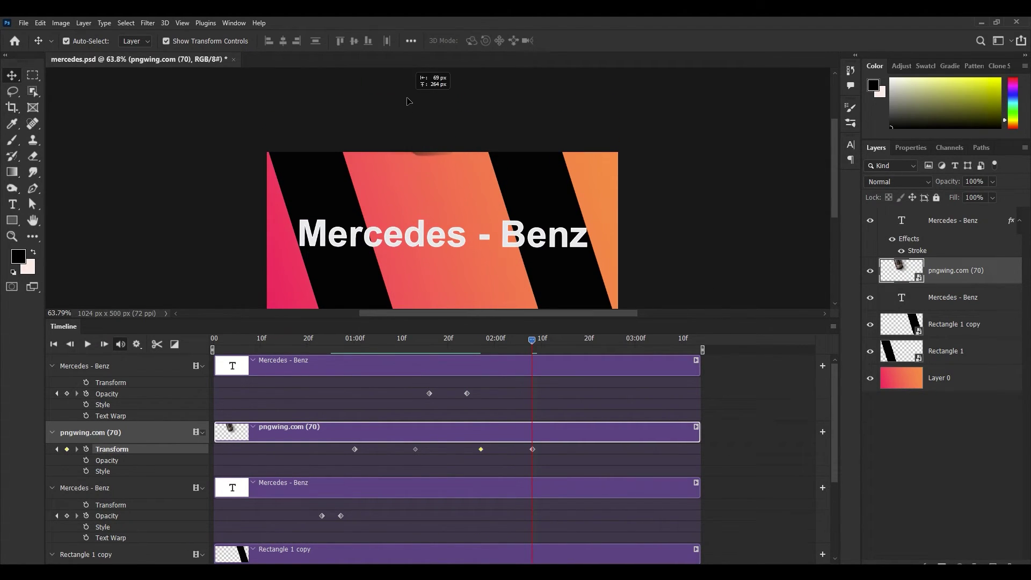
Rewind to the start and play the animation through once.
{"action": "left_click", "coordinate": [379, 340]}
{"action": "left_click_drag", "start_coordinate": [375, 340], "coordinate": [212, 340]}
{"action": "left_click", "coordinate": [88, 344]}
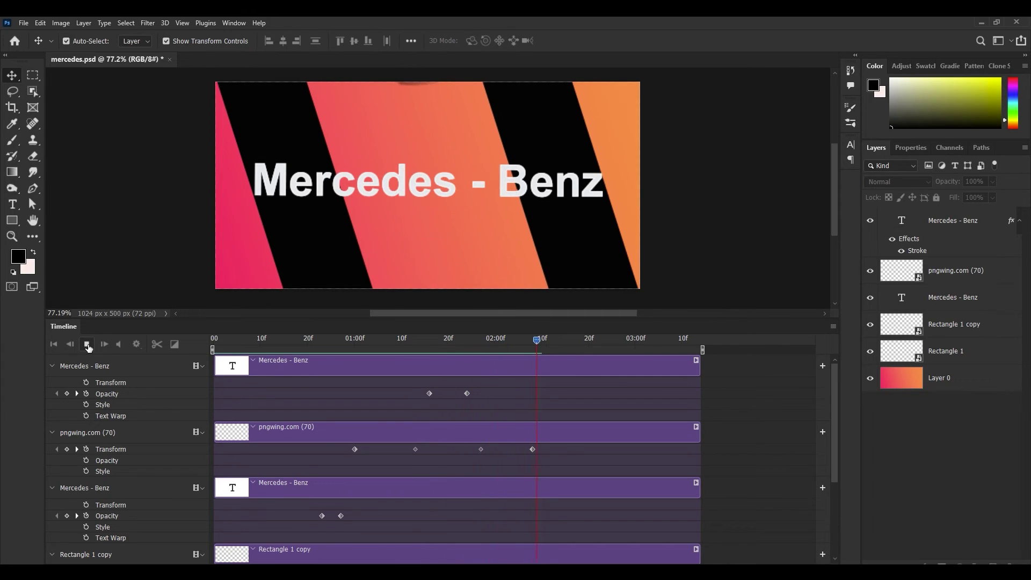
{"action": "key", "text": "space"}
Set the outlined text's Opacity to 0% at 02:00 and trim the work area end earlier.
{"action": "left_click", "coordinate": [469, 366]}
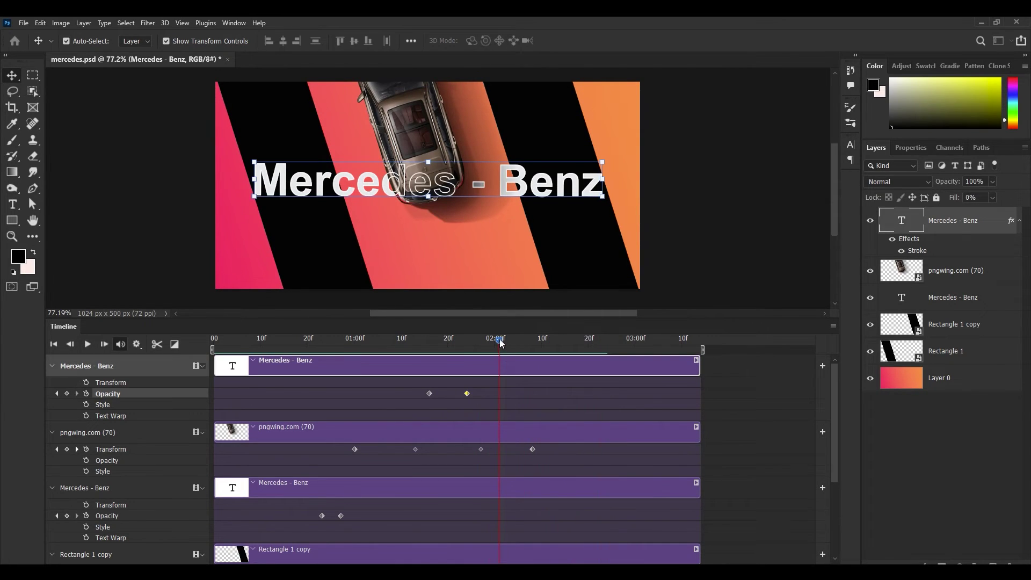
{"action": "left_click_drag", "start_coordinate": [948, 182], "coordinate": [672, 186]}
{"action": "left_click_drag", "start_coordinate": [499, 340], "coordinate": [534, 341]}
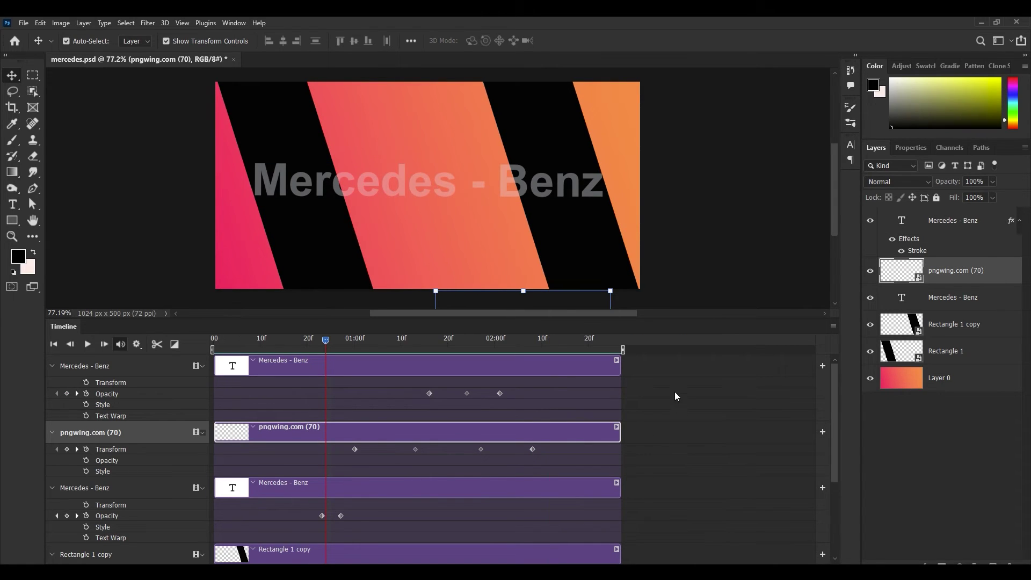
{"action": "left_click", "coordinate": [685, 246]}
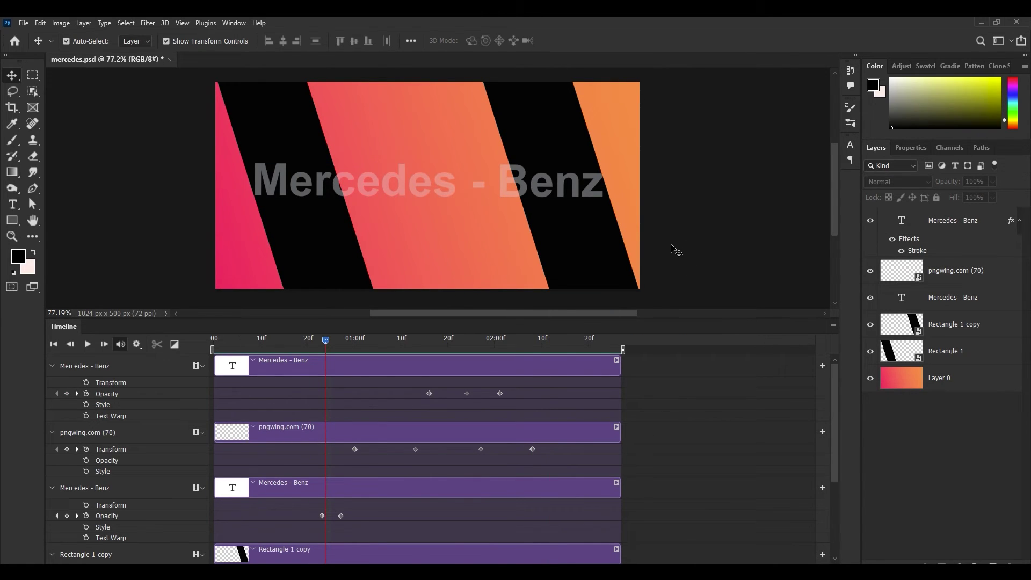
Export via Save for Web (Legacy) with the GIF 128 Dithered preset and save mercedes.gif.
{"action": "left_click", "coordinate": [21, 23]}
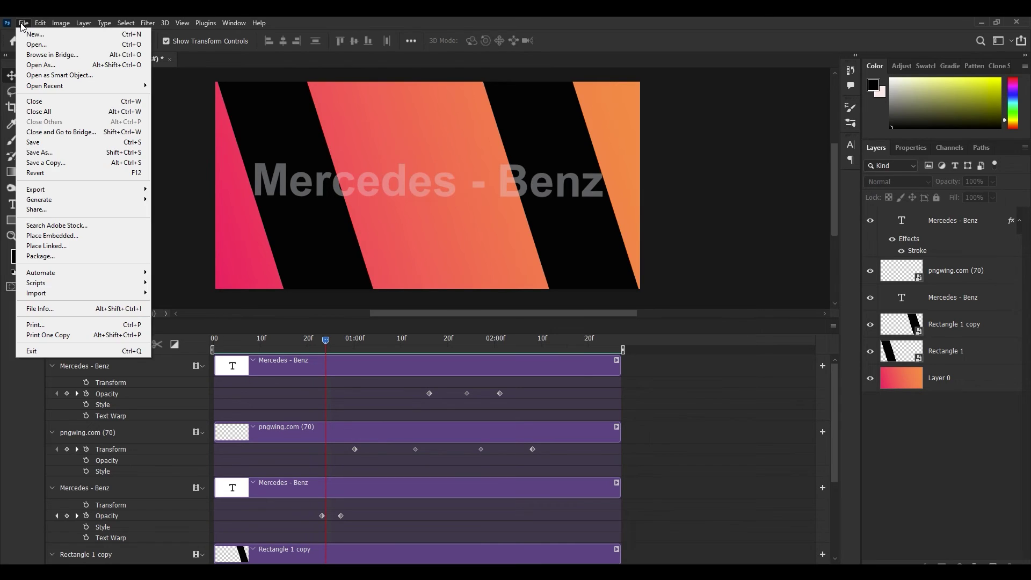
{"action": "mouse_move", "coordinate": [59, 188]}
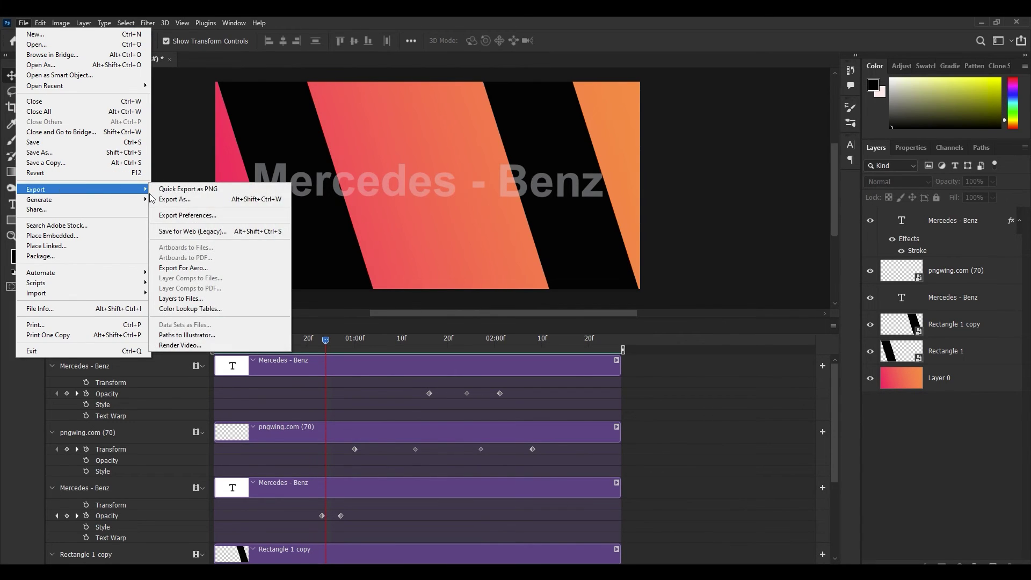
{"action": "left_click", "coordinate": [193, 231]}
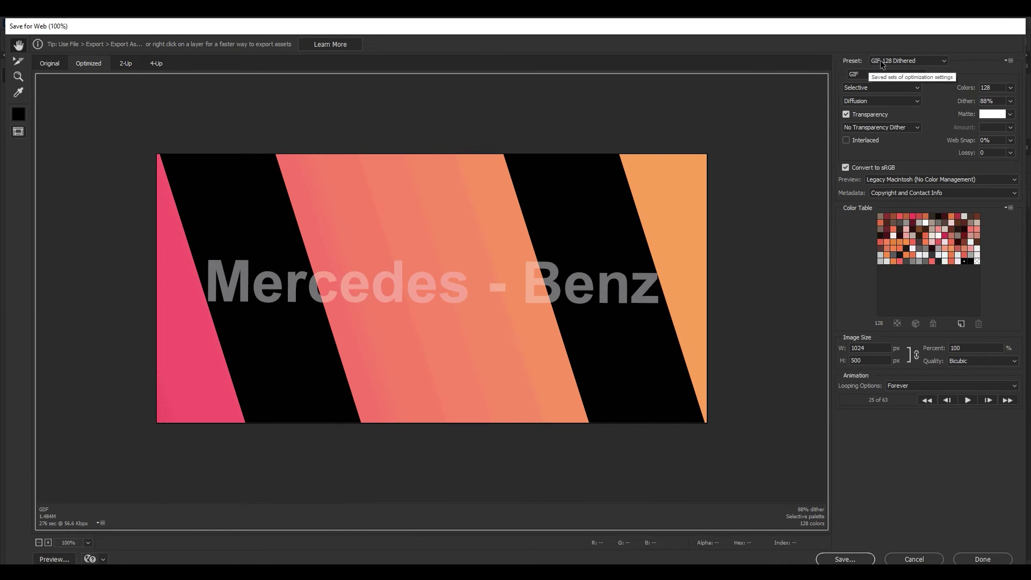
{"action": "left_click", "coordinate": [882, 63]}
{"action": "left_click", "coordinate": [885, 75]}
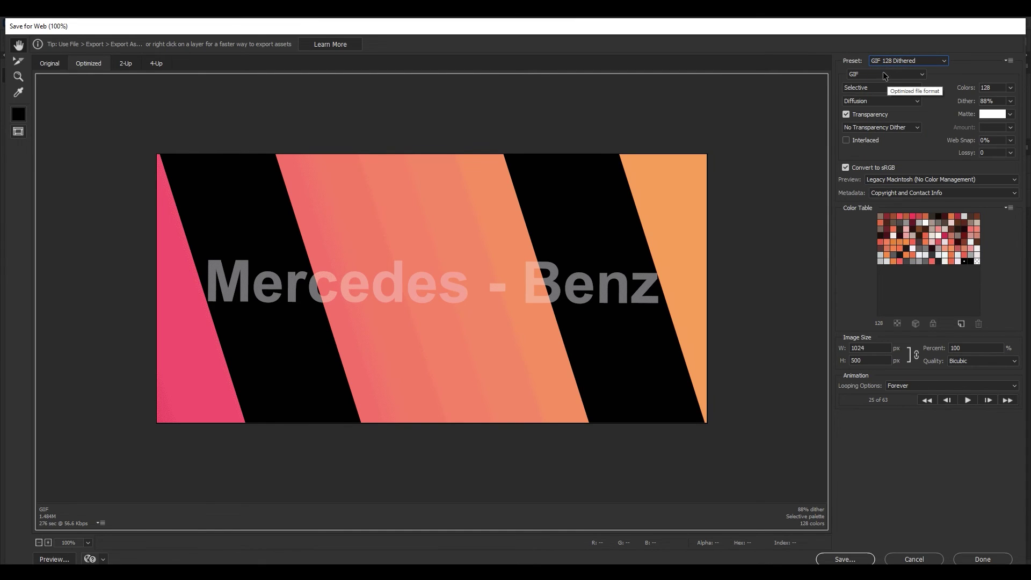
{"action": "left_click", "coordinate": [873, 83]}
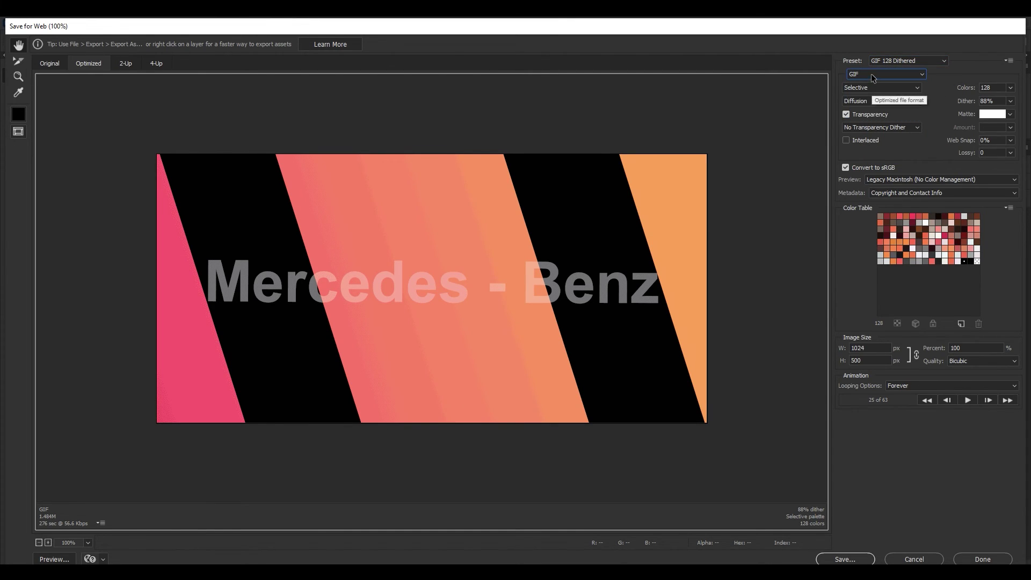
{"action": "left_click", "coordinate": [852, 559]}
{"action": "left_click", "coordinate": [526, 410]}
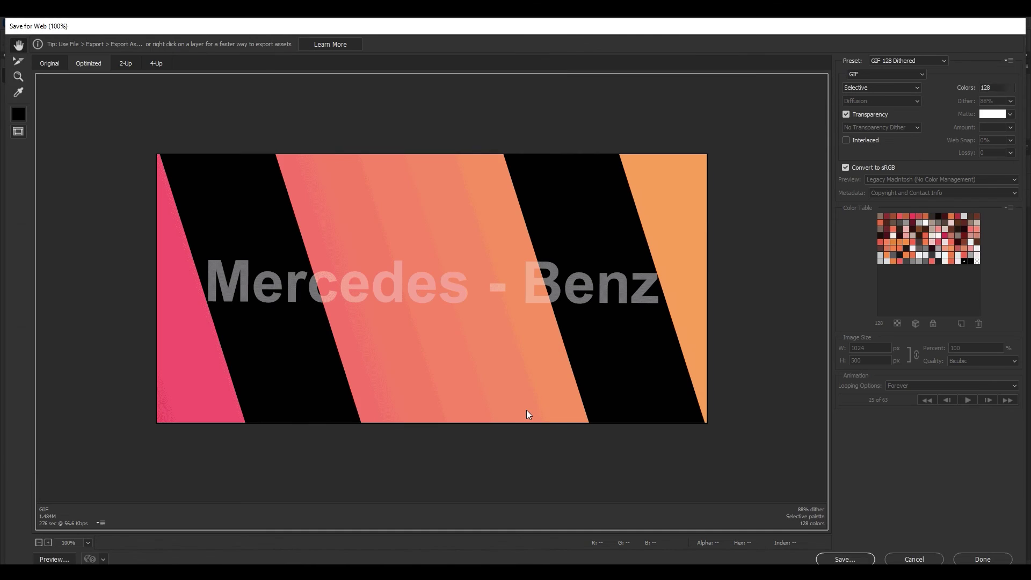